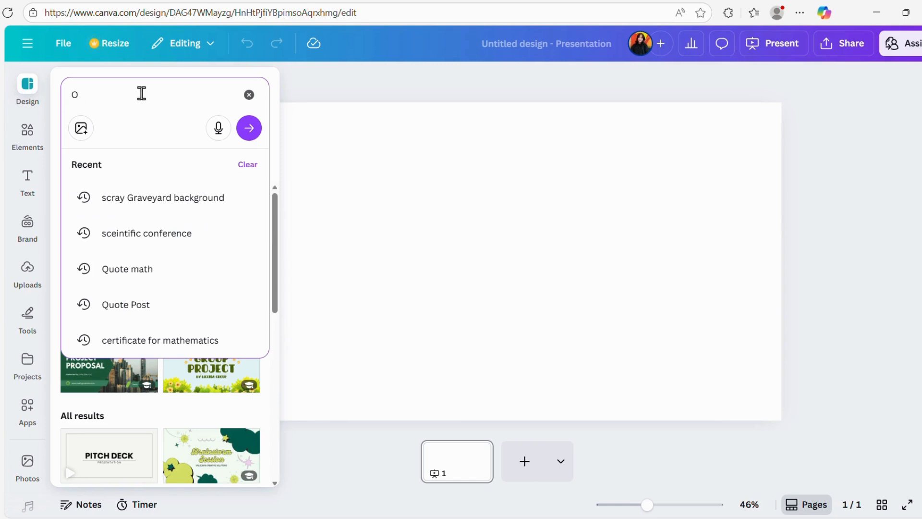
# Search the design templates for "orange background".
pyautogui.write('NGE')
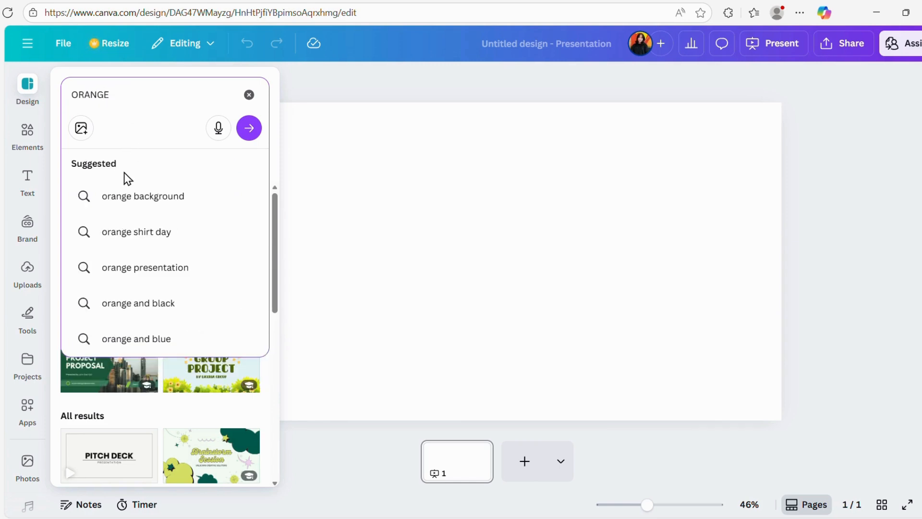
pyautogui.click(152, 199)
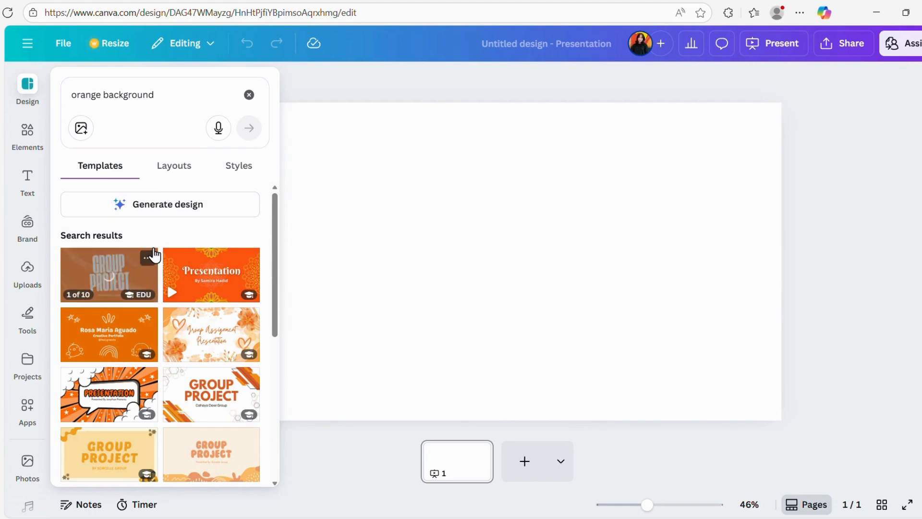
# Search the elements for "orange background" and show all matching videos.
pyautogui.click(26, 132)
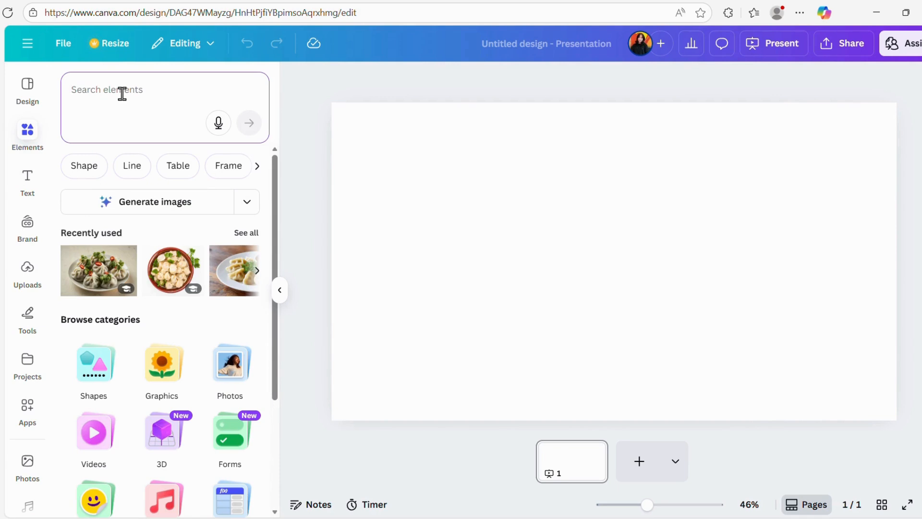
pyautogui.write('o')
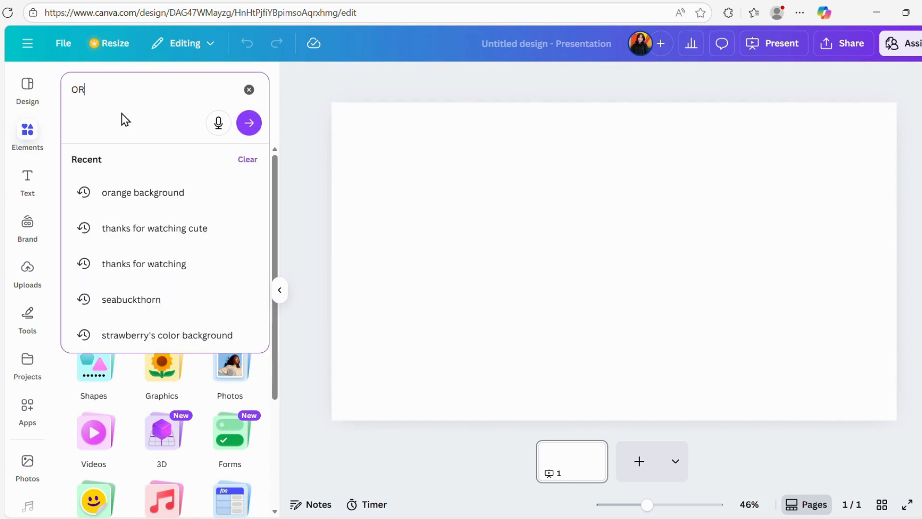
pyautogui.click(127, 194)
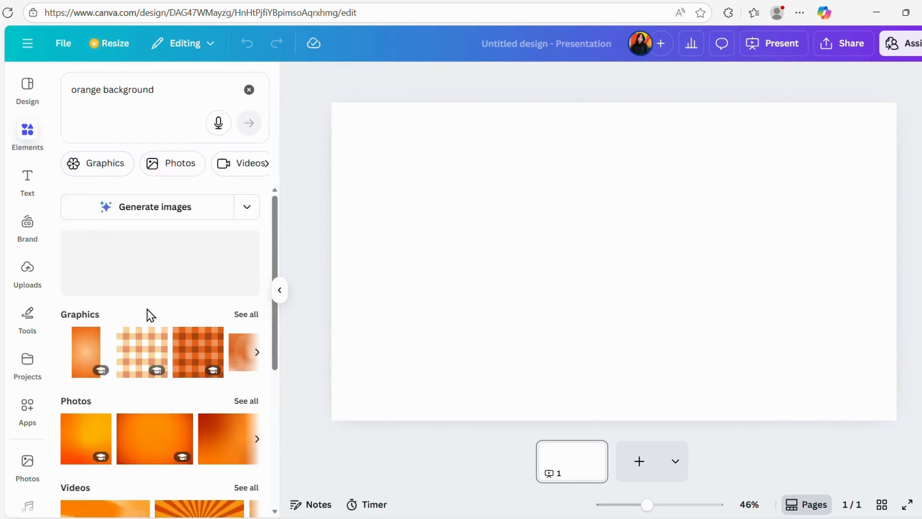
pyautogui.scroll(-4, 107, 313)
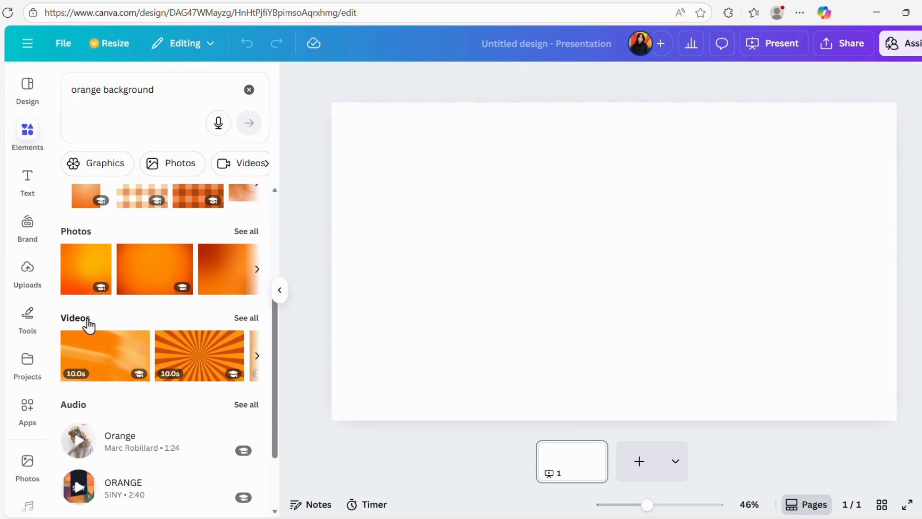
pyautogui.click(247, 318)
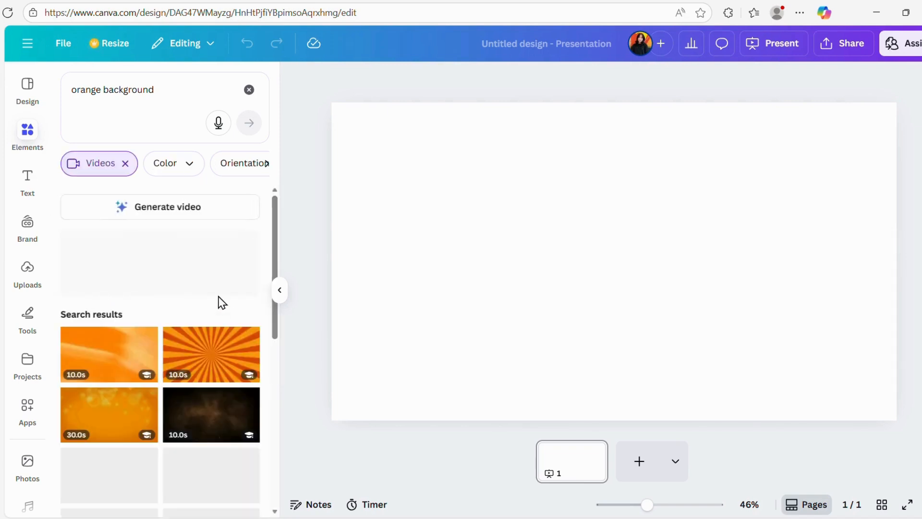
# Add the 20-second orange video with white and yellow sparkles to the page.
pyautogui.scroll(-3, 171, 326)
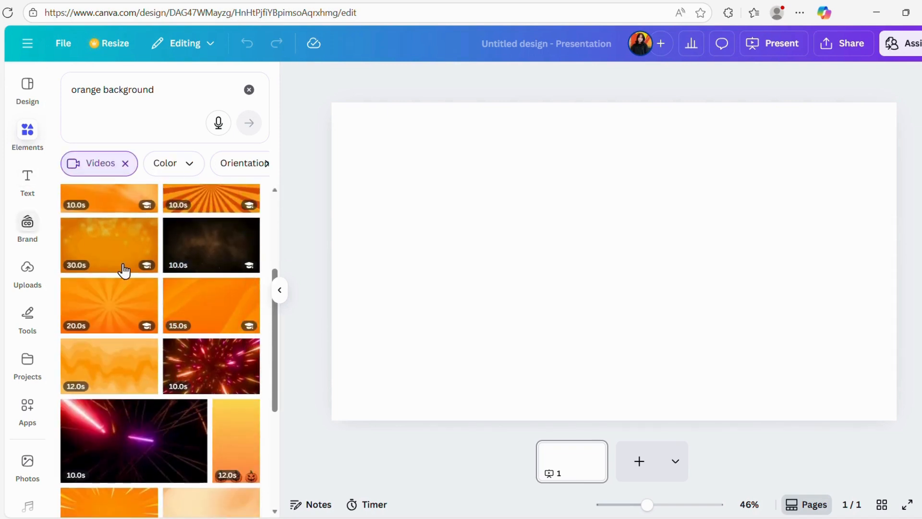
pyautogui.scroll(2, 171, 317)
pyautogui.scroll(-6, 171, 314)
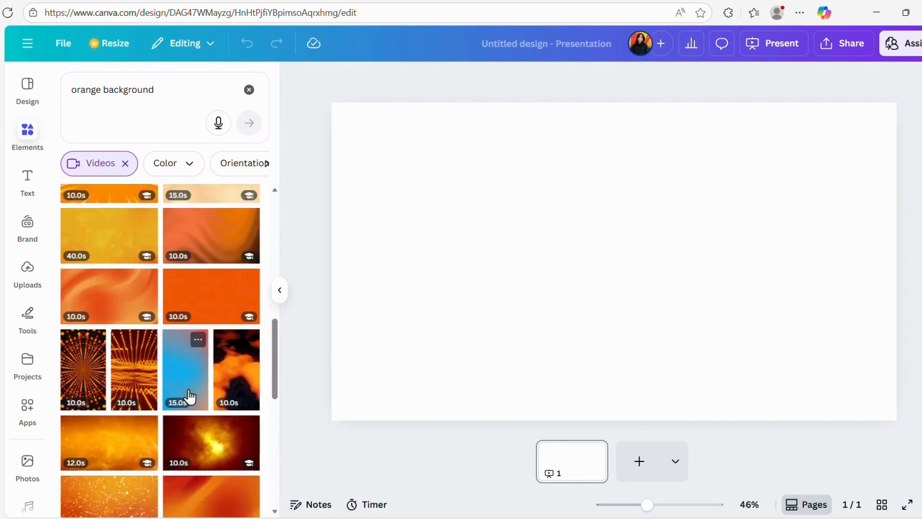
pyautogui.scroll(-3, 179, 393)
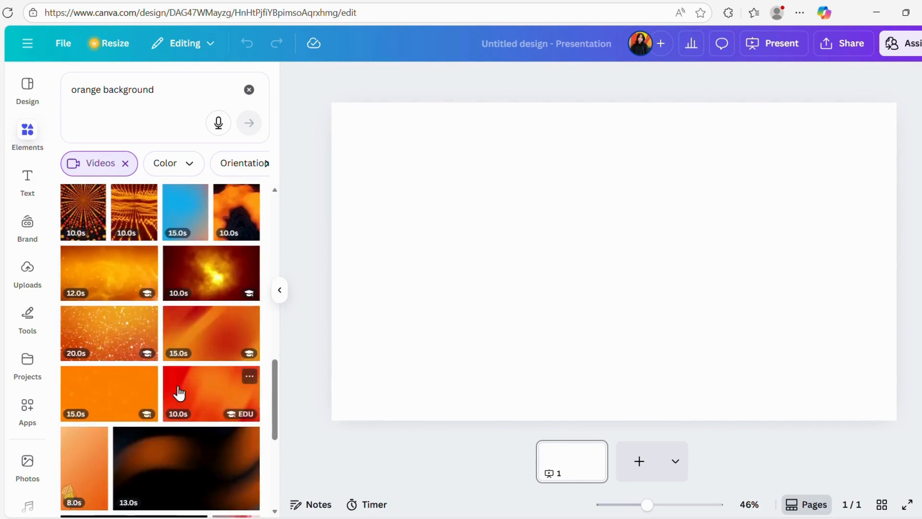
pyautogui.click(106, 334)
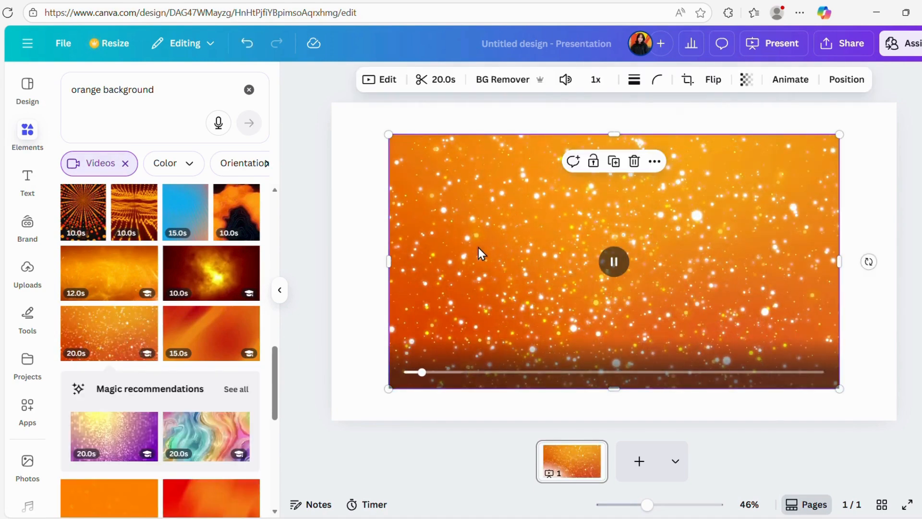
# Set the sparkling orange video as the page background, then play it briefly and pause it.
pyautogui.rightClick(491, 240)
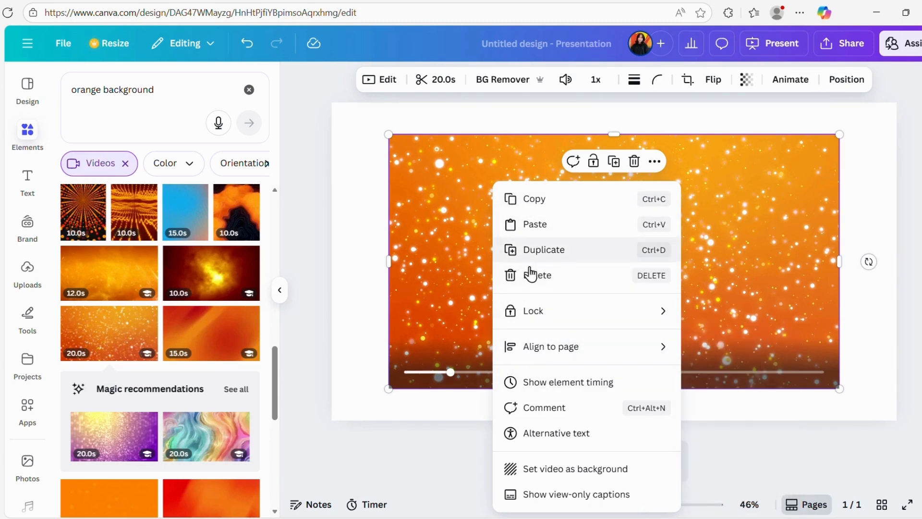
pyautogui.rightClick(740, 202)
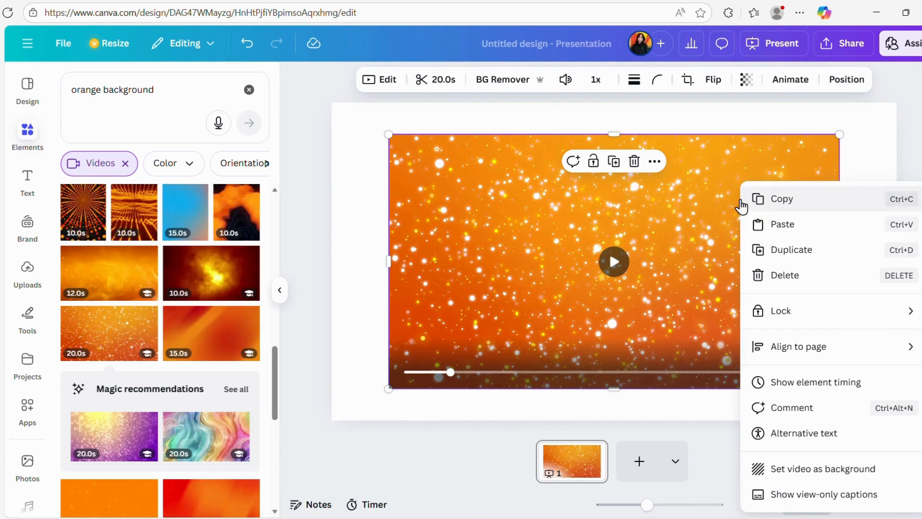
pyautogui.rightClick(686, 188)
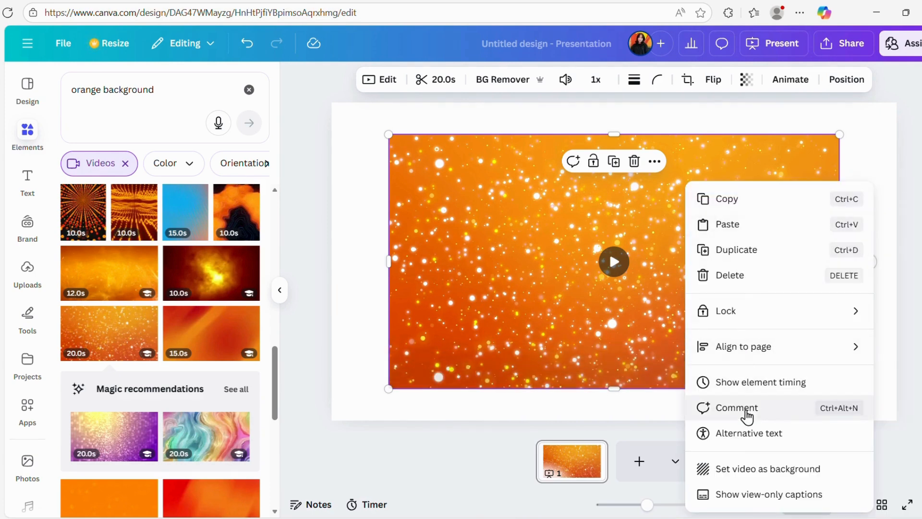
pyautogui.click(767, 470)
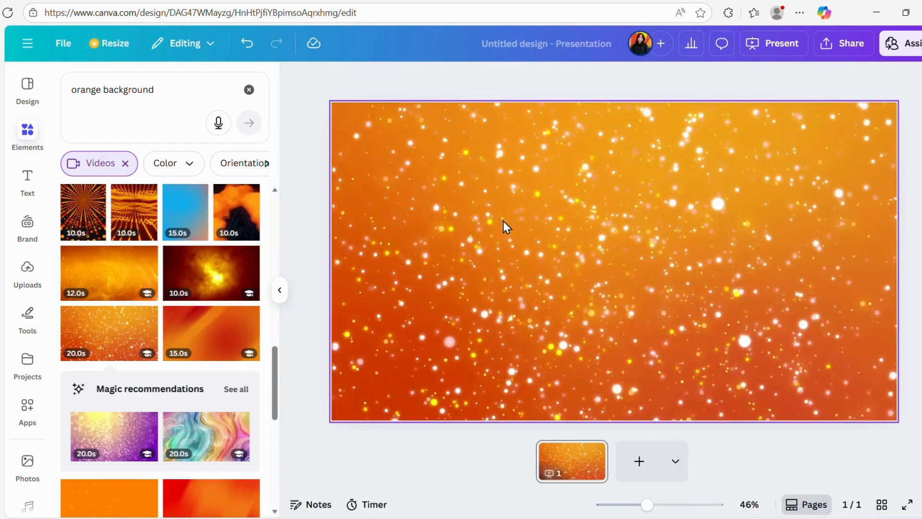
pyautogui.click(589, 263)
pyautogui.click(613, 262)
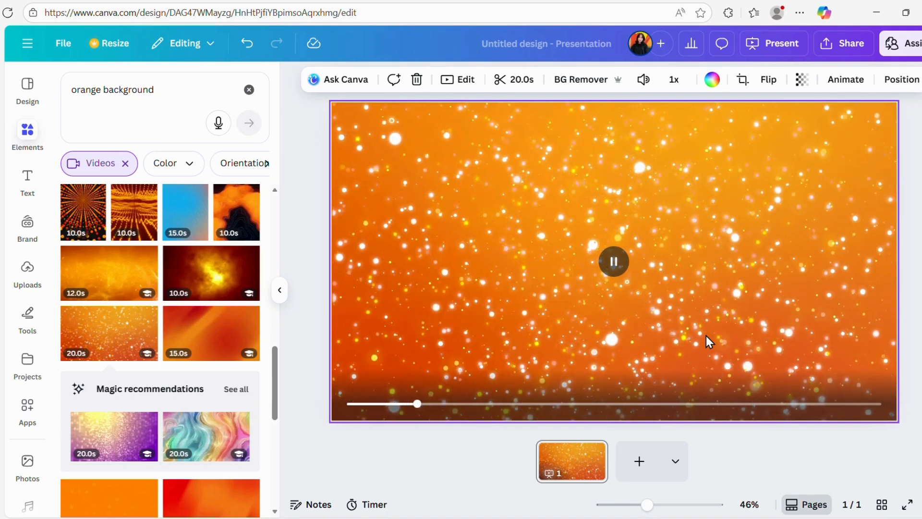
pyautogui.click(617, 263)
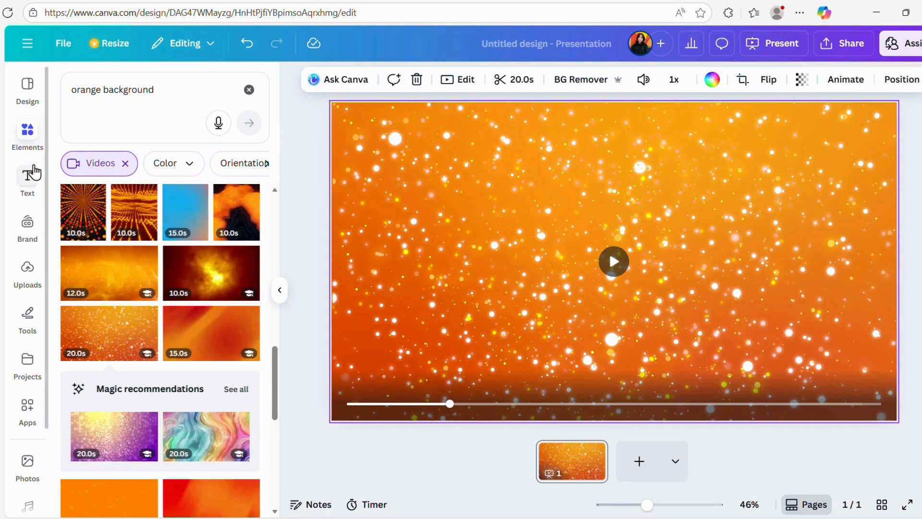
# Replace the element search with "BLOB" and show all matching graphics.
pyautogui.click(30, 139)
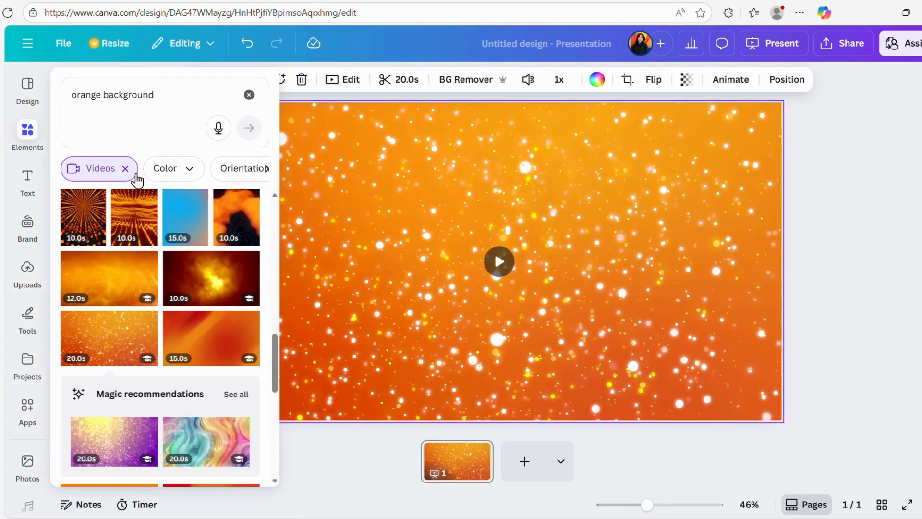
pyautogui.click(247, 99)
pyautogui.click(154, 95)
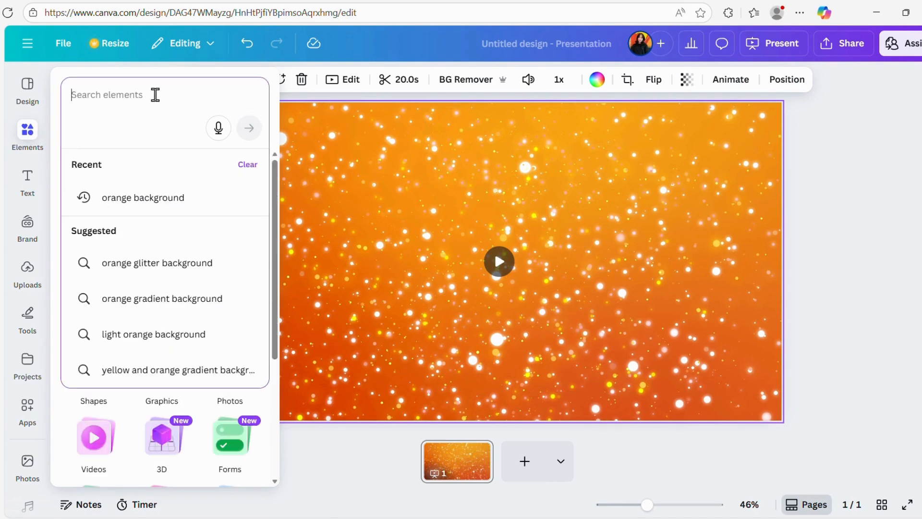
pyautogui.write('BLOB')
pyautogui.press('Return')
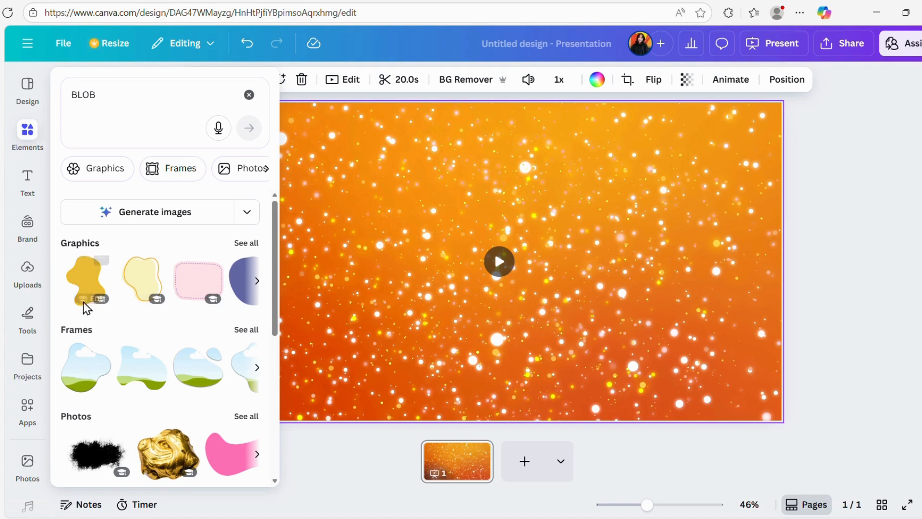
pyautogui.scroll(-5, 84, 294)
pyautogui.scroll(3, 93, 312)
pyautogui.scroll(3, 133, 336)
pyautogui.click(246, 243)
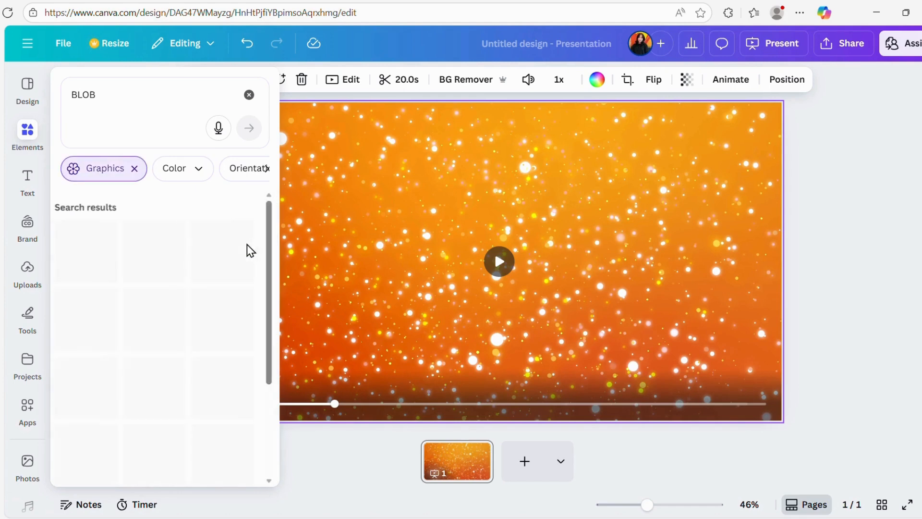
# Add the pink irregular blob graphic to the page and recolor it white (#ffffff).
pyautogui.scroll(-3, 172, 344)
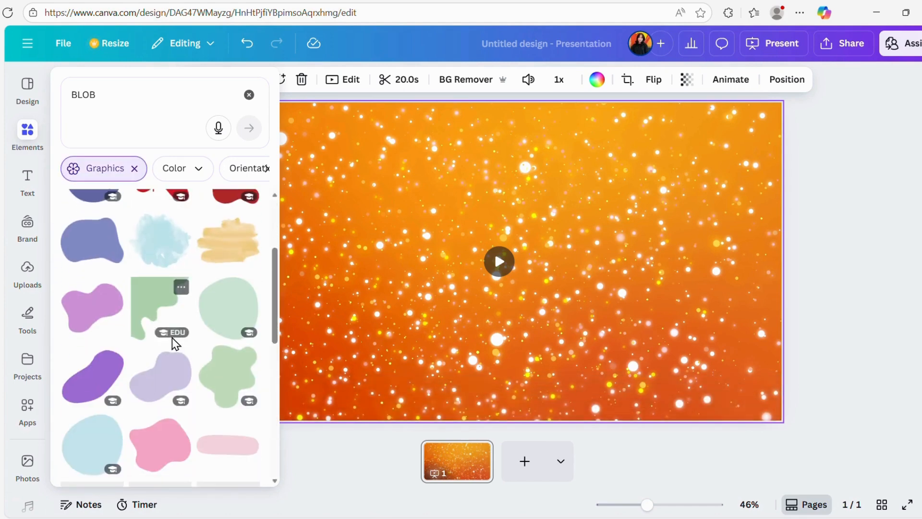
pyautogui.scroll(-4, 186, 366)
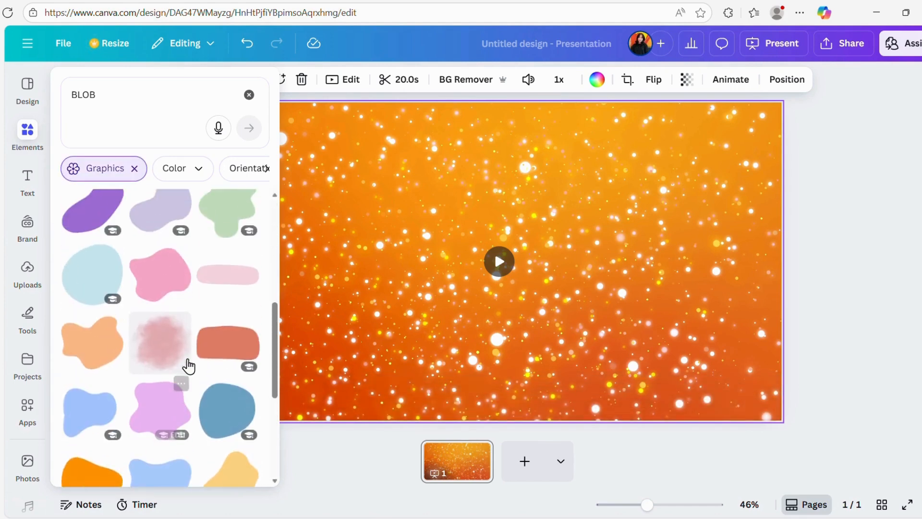
pyautogui.scroll(-2, 186, 366)
pyautogui.scroll(2, 178, 337)
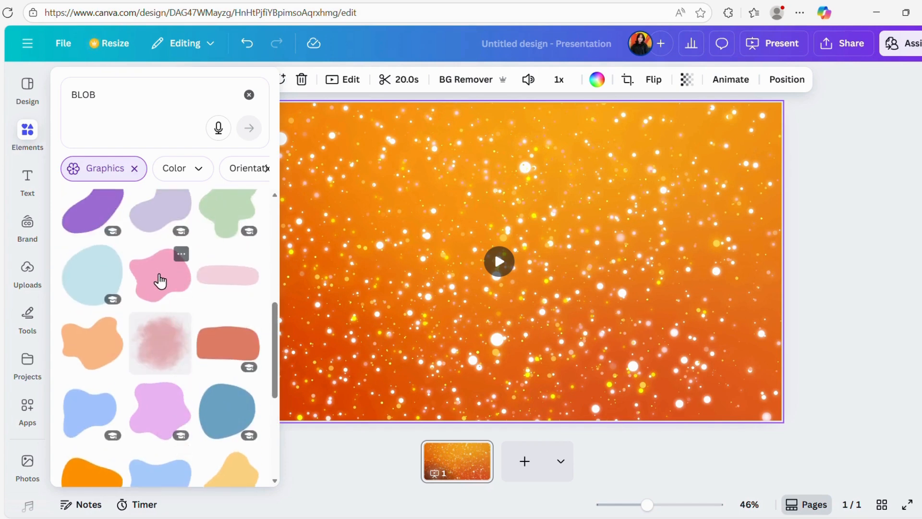
pyautogui.click(161, 281)
pyautogui.moveTo(540, 259); pyautogui.dragTo(454, 232)
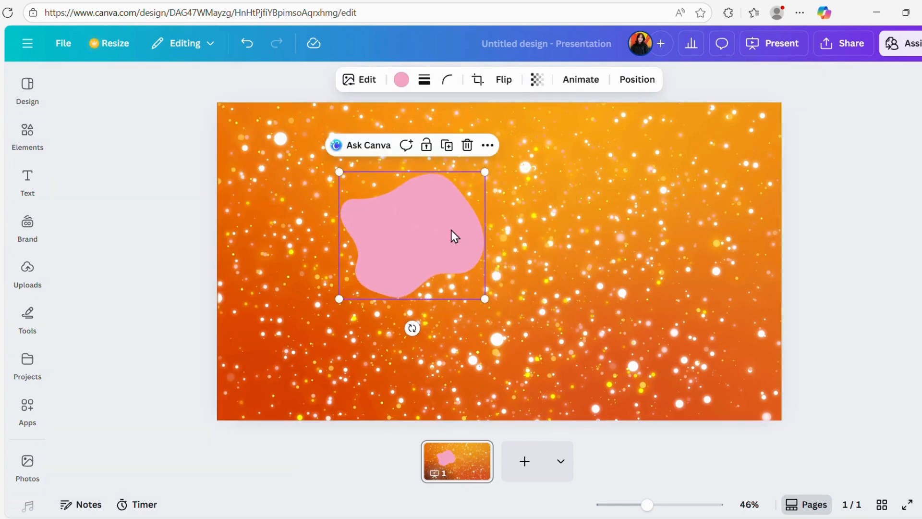
pyautogui.click(401, 80)
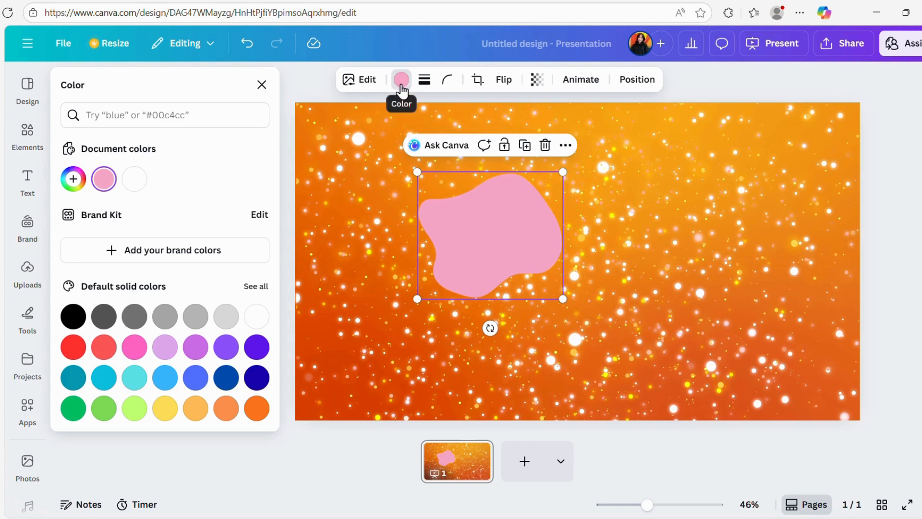
pyautogui.click(135, 179)
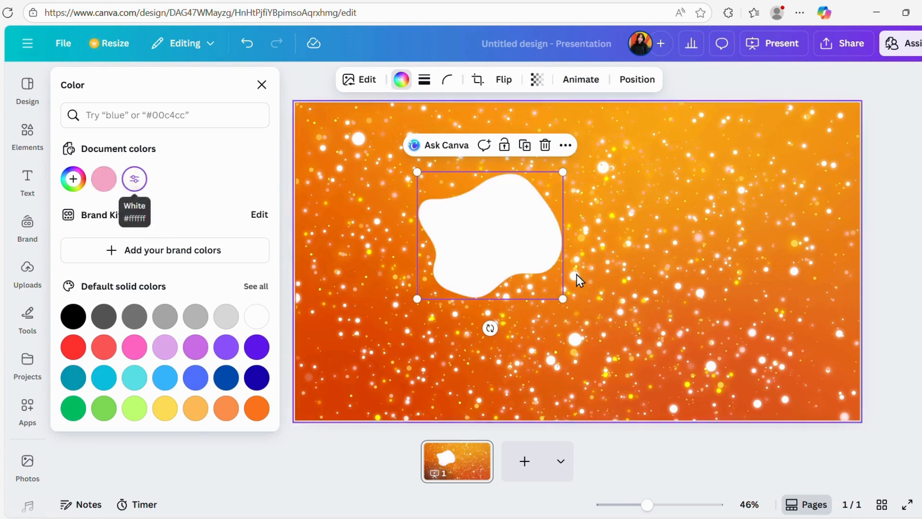
# Enlarge and rotate the white blob so it extends past the page and covers the upper part with a wavy lower edge.
pyautogui.moveTo(471, 224); pyautogui.dragTo(373, 146)
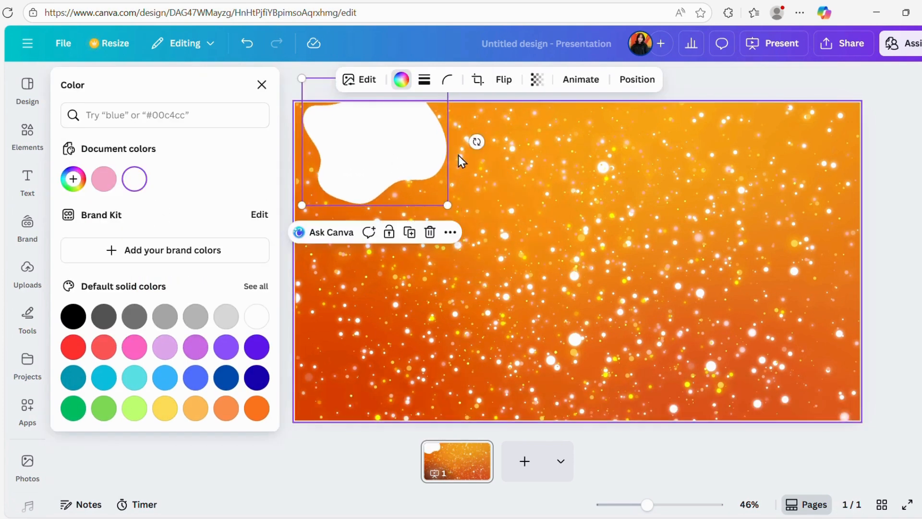
pyautogui.moveTo(448, 205); pyautogui.dragTo(788, 336)
pyautogui.moveTo(539, 245); pyautogui.dragTo(465, 165)
pyautogui.moveTo(706, 161); pyautogui.dragTo(727, 323)
pyautogui.moveTo(515, 175); pyautogui.dragTo(515, 116)
pyautogui.moveTo(596, 366); pyautogui.dragTo(816, 449)
pyautogui.moveTo(380, 183); pyautogui.dragTo(391, 61)
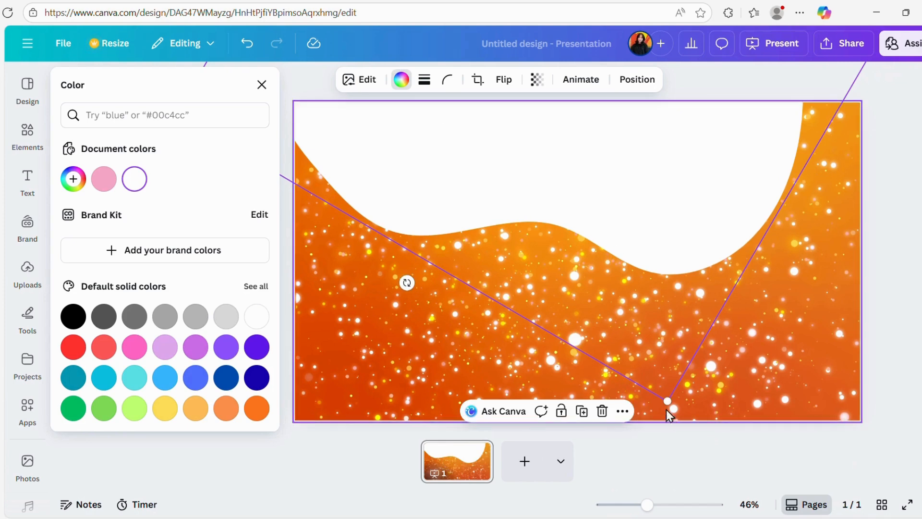
pyautogui.moveTo(668, 401); pyautogui.dragTo(742, 444)
pyautogui.moveTo(604, 246); pyautogui.dragTo(558, 156)
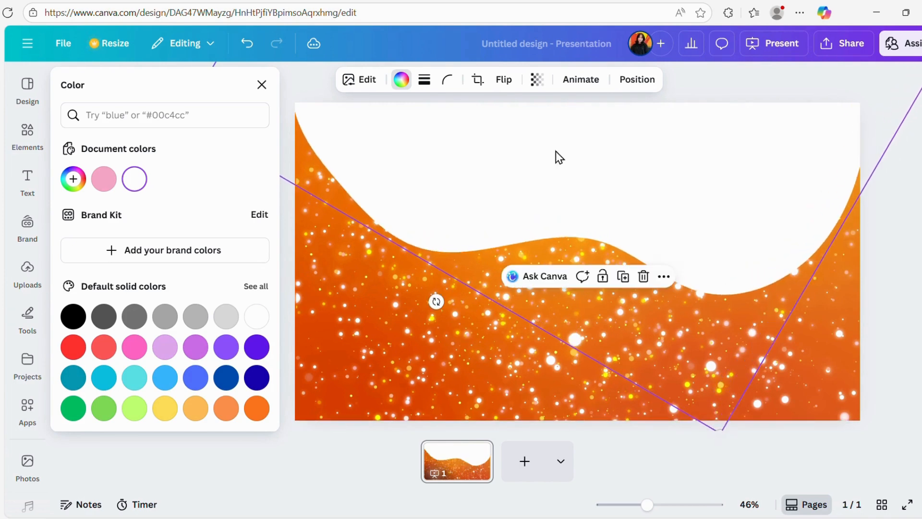
# Rotate and nudge the blob so its deepest curve dips near the right side and orange shows in the upper-right corner.
pyautogui.moveTo(436, 302); pyautogui.dragTo(625, 10)
pyautogui.moveTo(613, 171)
pyautogui.mouseDown()
pyautogui.moveTo(601, 140)
pyautogui.moveTo(609, 185)
pyautogui.moveTo(595, 174)
pyautogui.mouseUp()
pyautogui.moveTo(832, 258); pyautogui.dragTo(837, 240)
pyautogui.moveTo(634, 220); pyautogui.dragTo(624, 202)
pyautogui.click(773, 336)
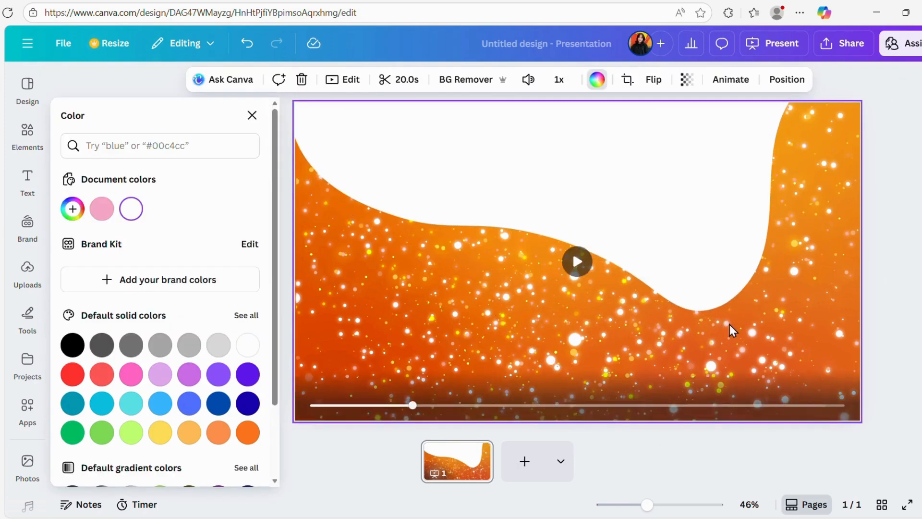
# Duplicate the white blob, rotate the copy and place it across the lower part of the page.
pyautogui.rightClick(657, 266)
pyautogui.click(716, 241)
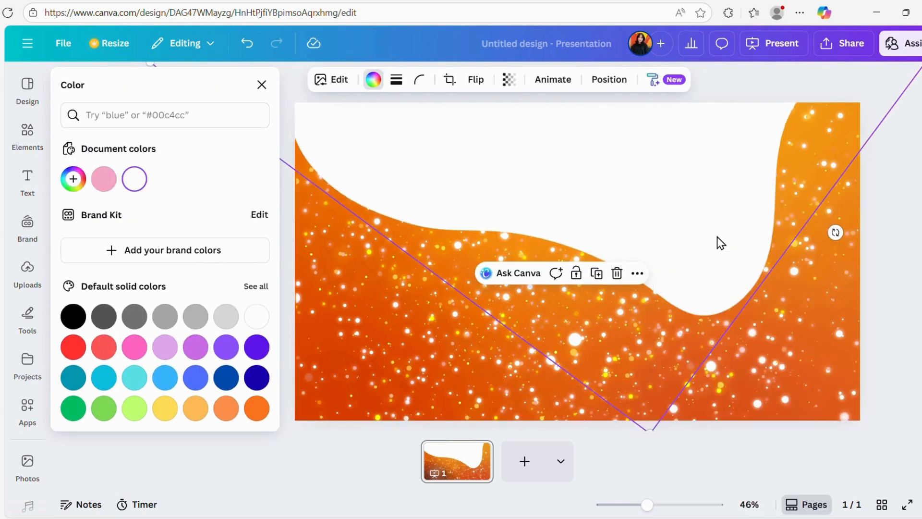
pyautogui.moveTo(646, 241); pyautogui.dragTo(633, 371)
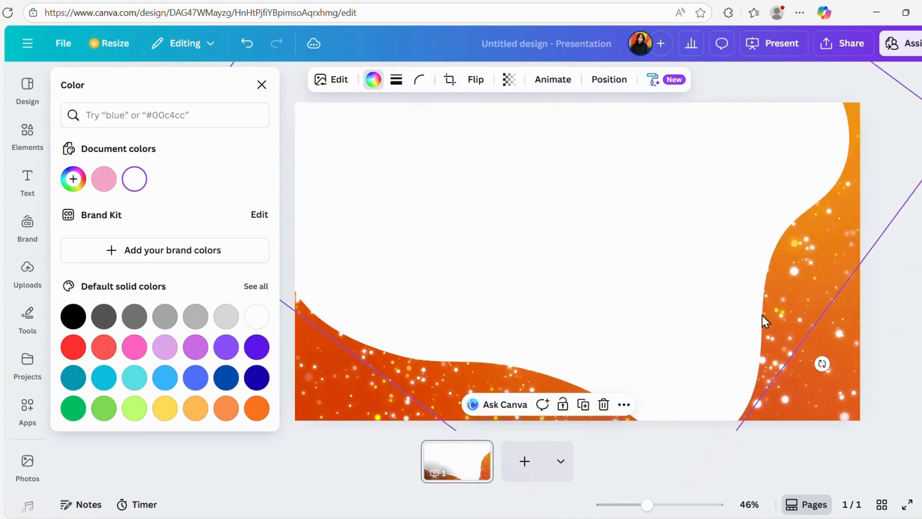
pyautogui.moveTo(823, 363); pyautogui.dragTo(692, 190)
pyautogui.moveTo(542, 235); pyautogui.dragTo(552, 518)
pyautogui.moveTo(495, 377); pyautogui.dragTo(502, 409)
# Rotate, move and enlarge the lower white blob so it fills the page's lower right and leaves orange showing along the left edge.
pyautogui.moveTo(793, 360); pyautogui.dragTo(730, 353)
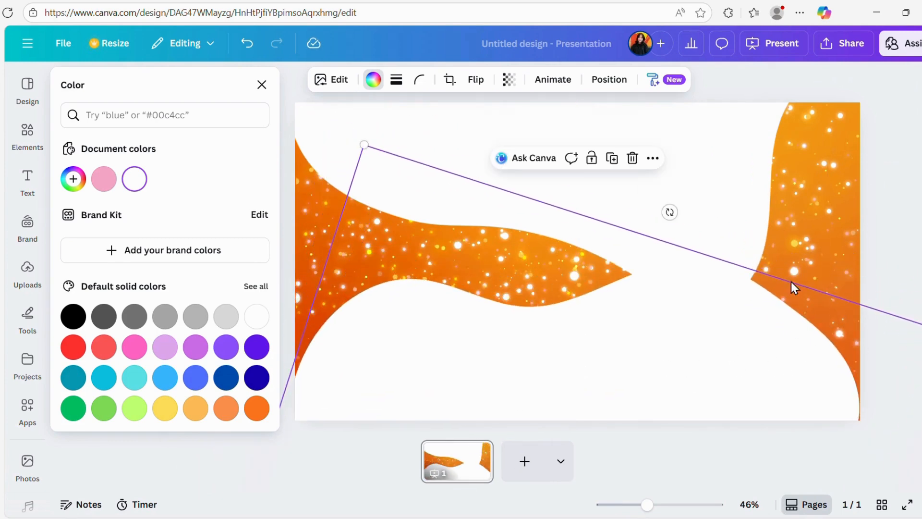
pyautogui.moveTo(670, 211); pyautogui.dragTo(558, 188)
pyautogui.moveTo(643, 316)
pyautogui.mouseDown()
pyautogui.moveTo(624, 326)
pyautogui.moveTo(626, 318)
pyautogui.mouseUp()
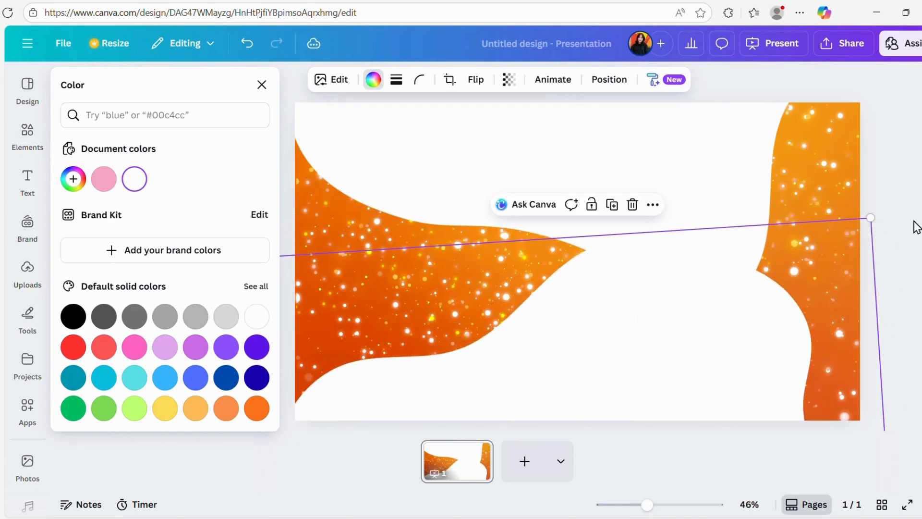
pyautogui.moveTo(868, 216); pyautogui.dragTo(897, 177)
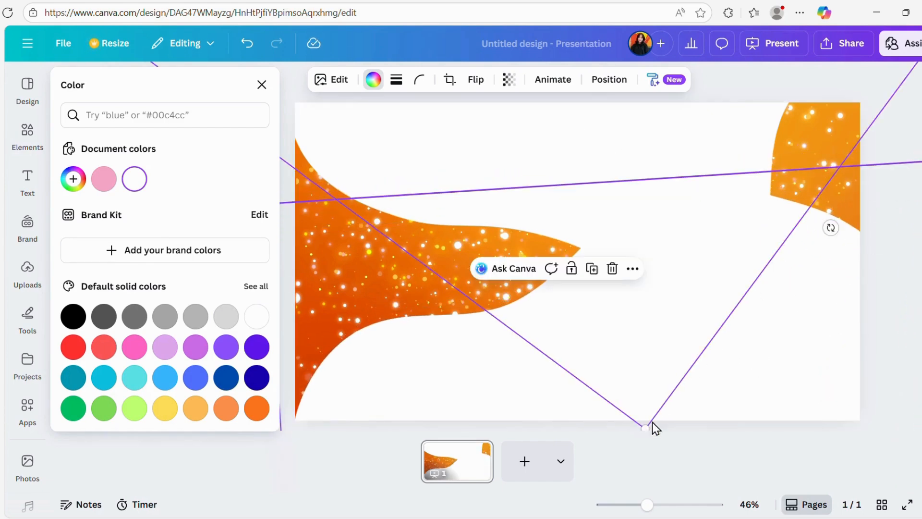
# Enlarge and reposition the upper white blob so the orange area tapers from the left edge to a point just right of centre.
pyautogui.moveTo(647, 428); pyautogui.dragTo(764, 513)
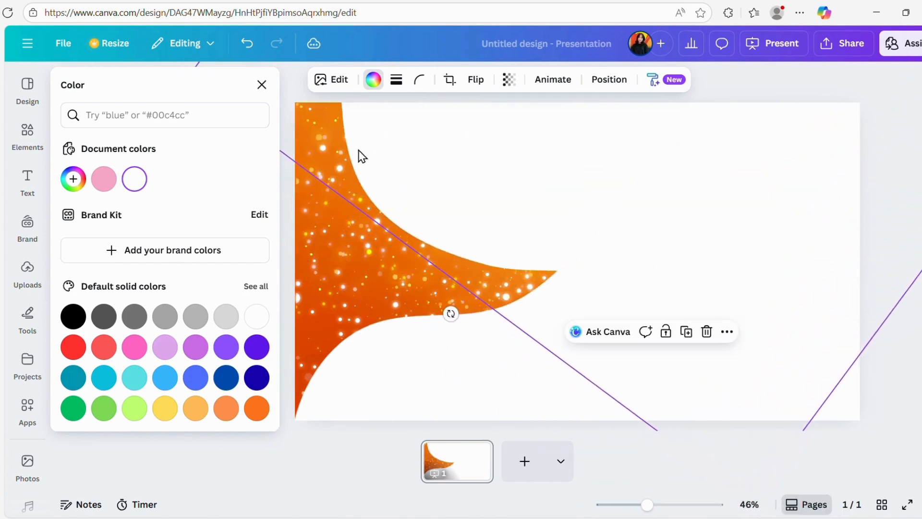
pyautogui.moveTo(500, 152); pyautogui.dragTo(681, 274)
pyautogui.moveTo(363, 199); pyautogui.dragTo(254, 189)
pyautogui.moveTo(396, 213); pyautogui.dragTo(240, 40)
pyautogui.moveTo(456, 152); pyautogui.dragTo(478, 119)
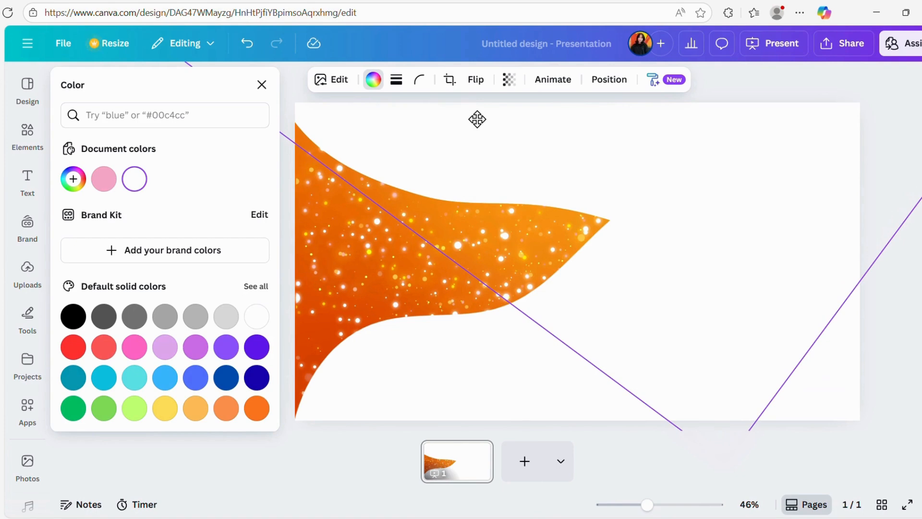
pyautogui.click(431, 367)
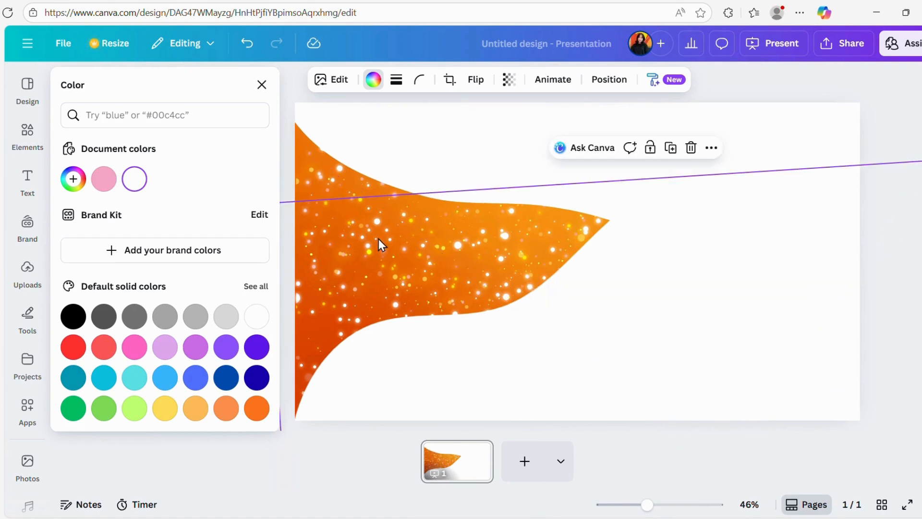
pyautogui.click(430, 141)
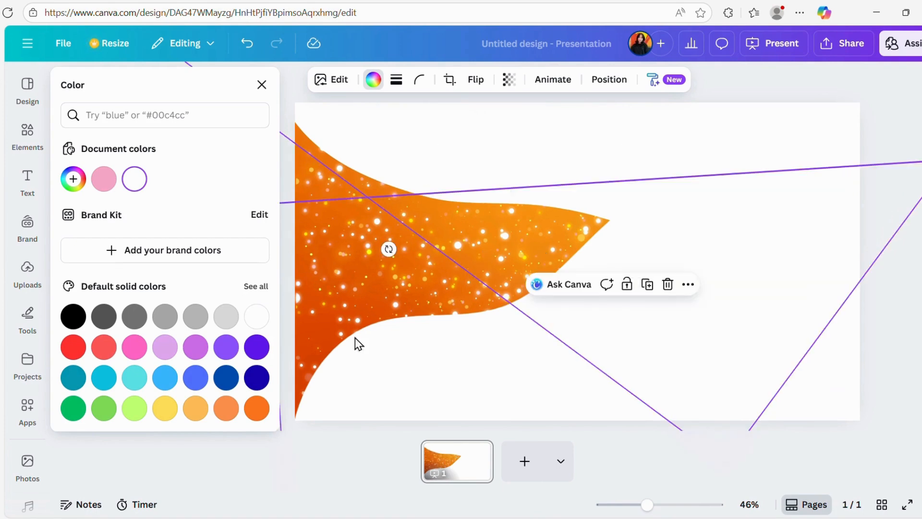
pyautogui.click(458, 466)
pyautogui.click(577, 263)
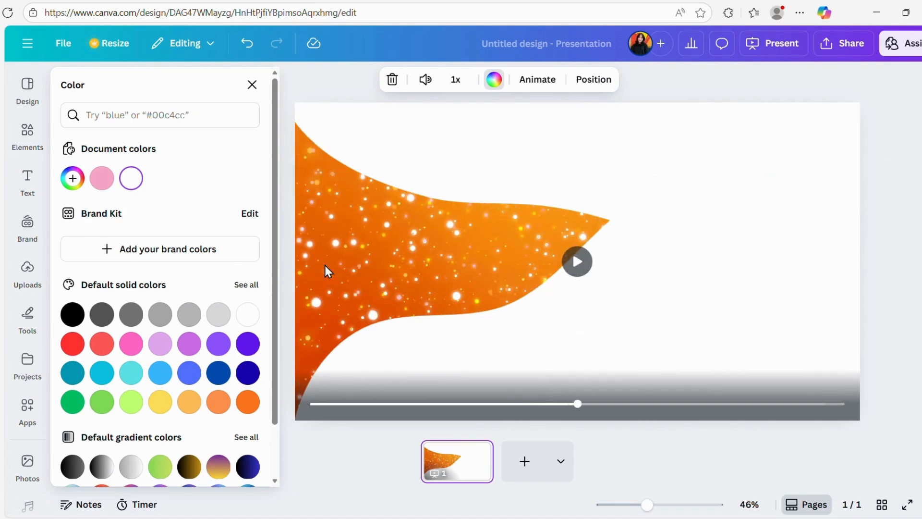
# Add a heading reading "ЧАЦАРГАНЫ" and place it over the left part of the orange area.
pyautogui.click(27, 180)
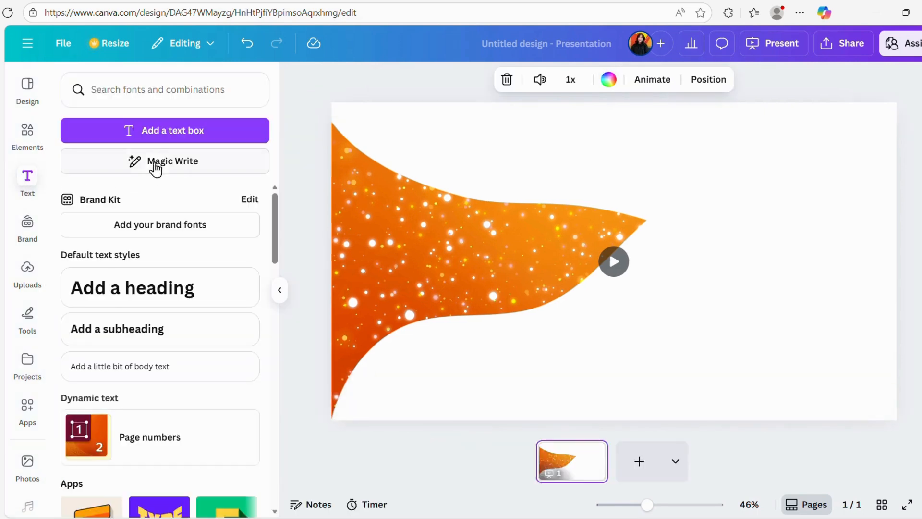
pyautogui.click(118, 294)
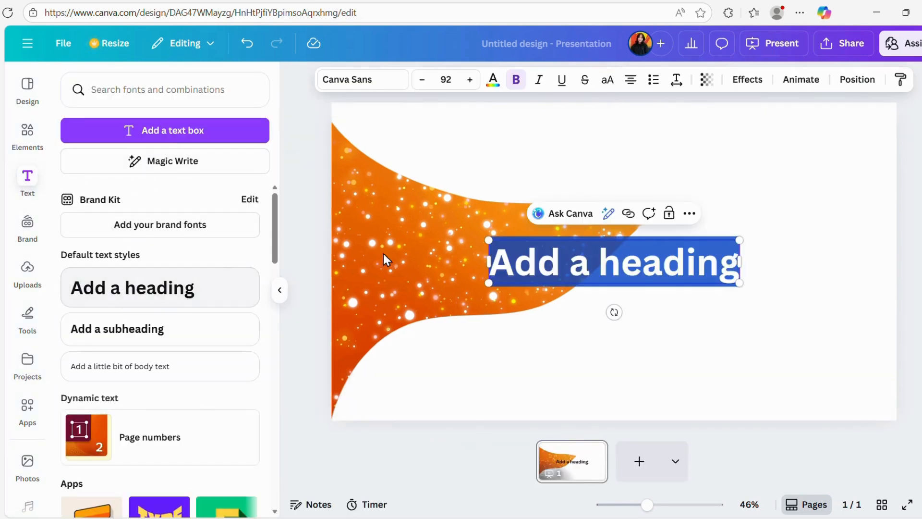
pyautogui.moveTo(735, 264); pyautogui.dragTo(487, 274)
pyautogui.press('BackSpace')
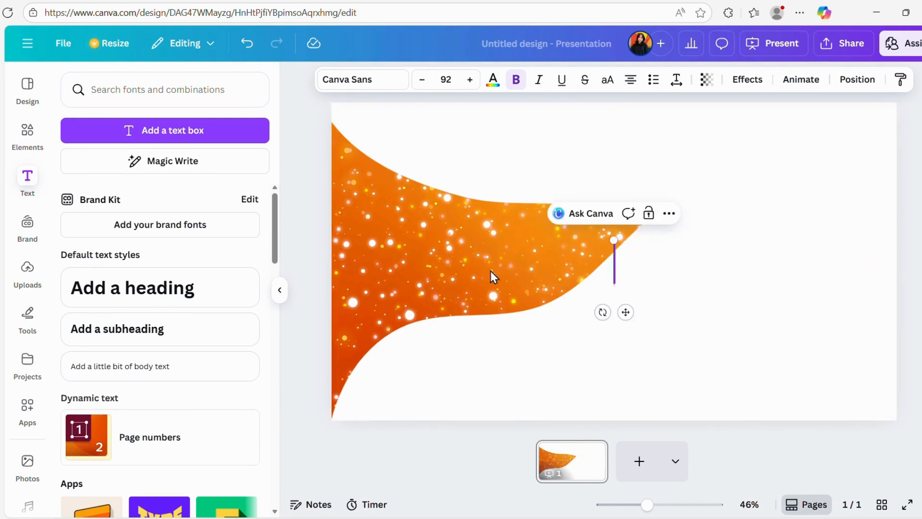
pyautogui.write('ча')
pyautogui.press('BackSpace')
pyautogui.press('BackSpace')
pyautogui.write('Ч')
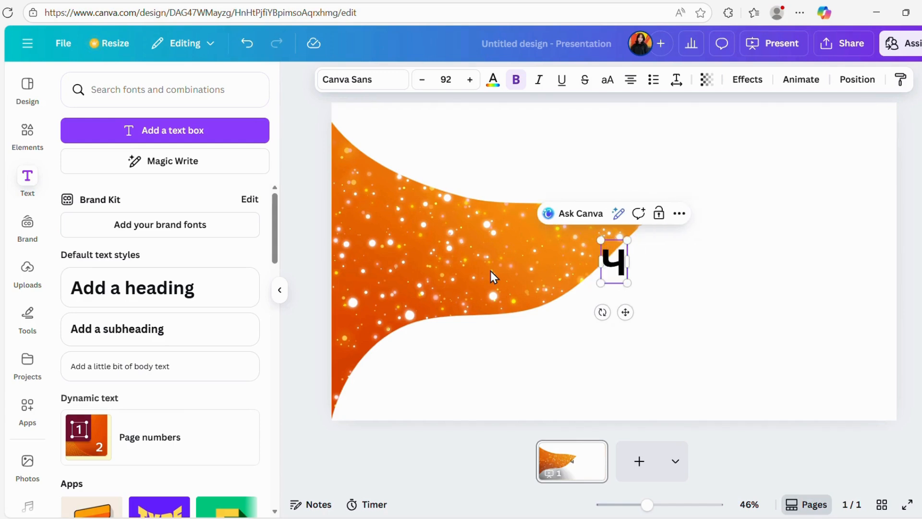
pyautogui.write('АЦАРГАНА')
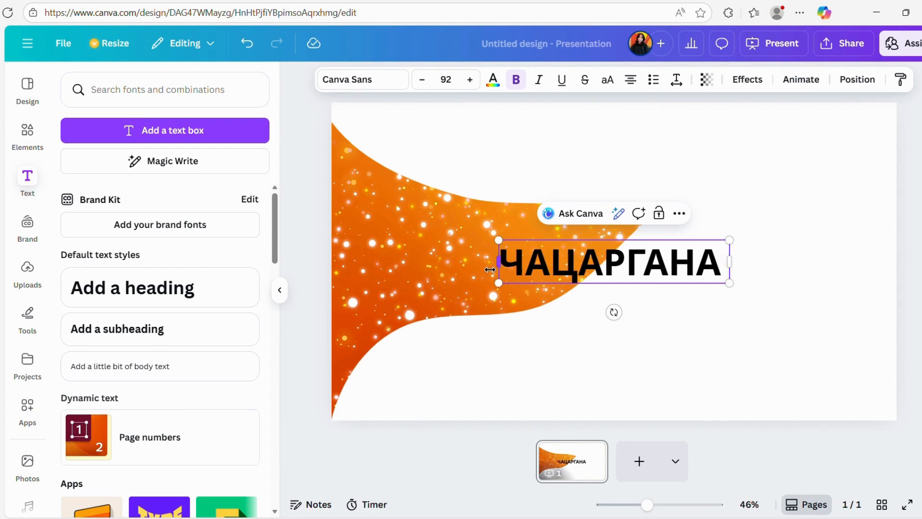
pyautogui.press('BackSpace')
pyautogui.write('Ы')
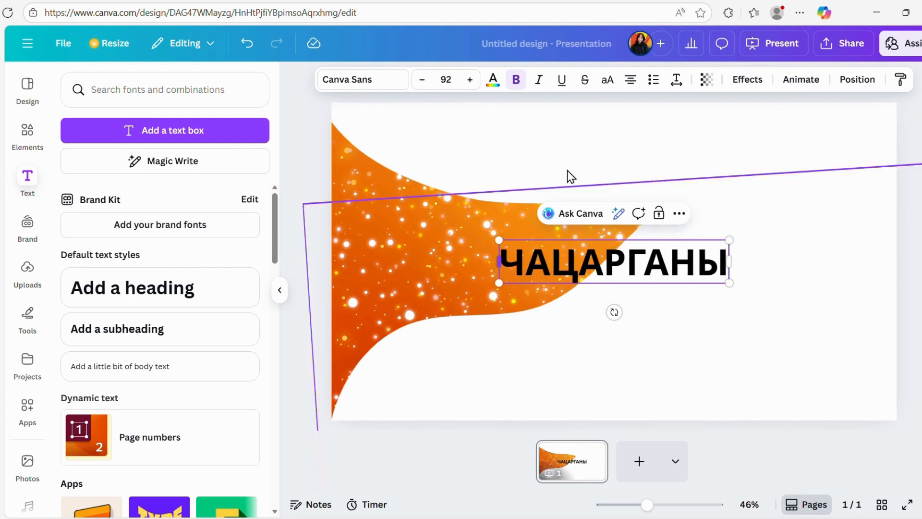
pyautogui.click(583, 308)
pyautogui.moveTo(594, 277); pyautogui.dragTo(443, 246)
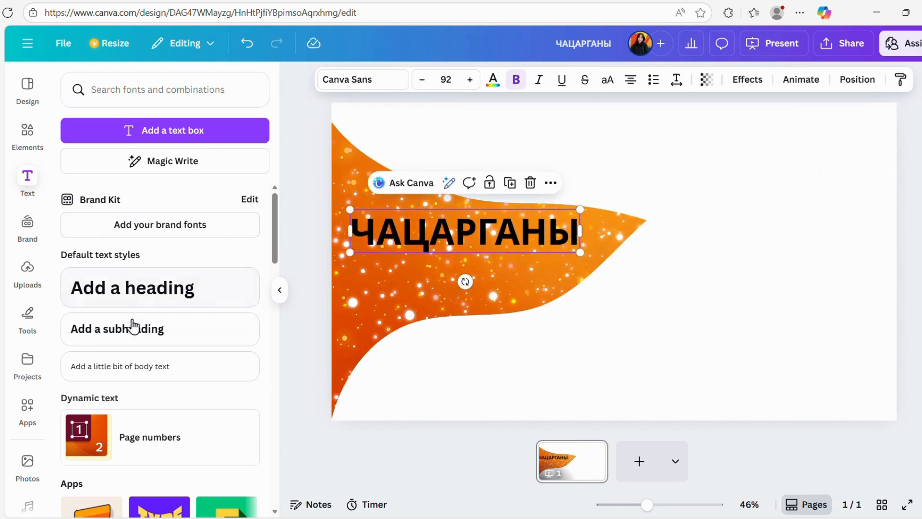
# Add a second heading reading "ШҮҮС" below and slightly right of "ЧАЦАРГАНЫ", and nudge the upper heading up and to the left.
pyautogui.click(168, 290)
pyautogui.click(516, 317)
pyautogui.moveTo(517, 317); pyautogui.dragTo(395, 283)
pyautogui.write('ШҮҮС')
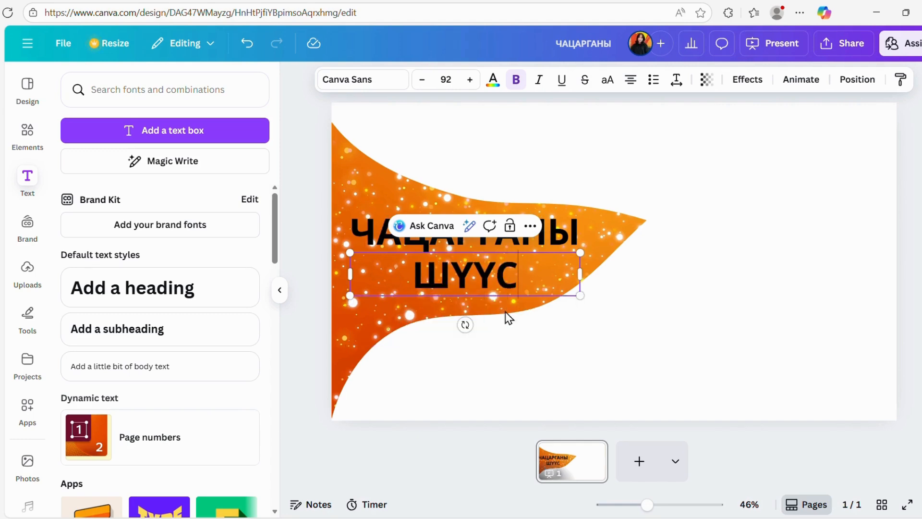
pyautogui.click(579, 306)
pyautogui.click(479, 278)
pyautogui.moveTo(479, 279); pyautogui.dragTo(515, 272)
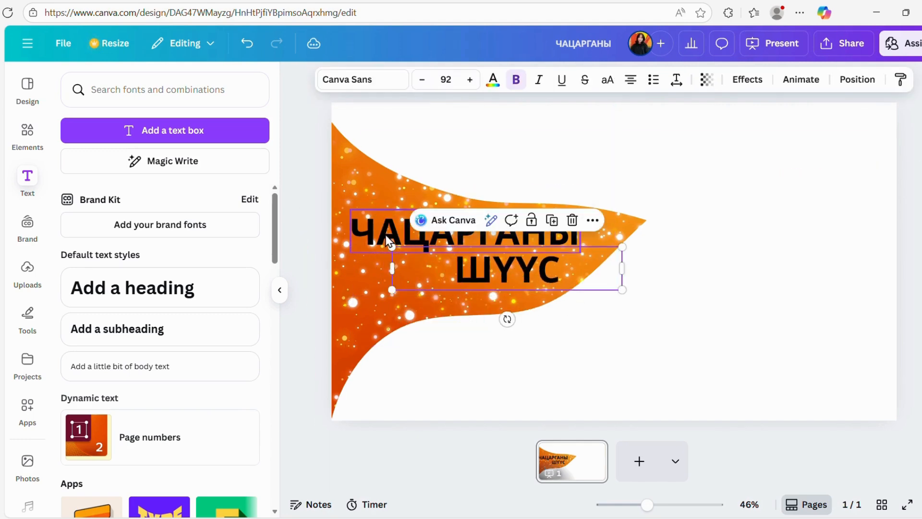
pyautogui.moveTo(386, 232); pyautogui.dragTo(378, 225)
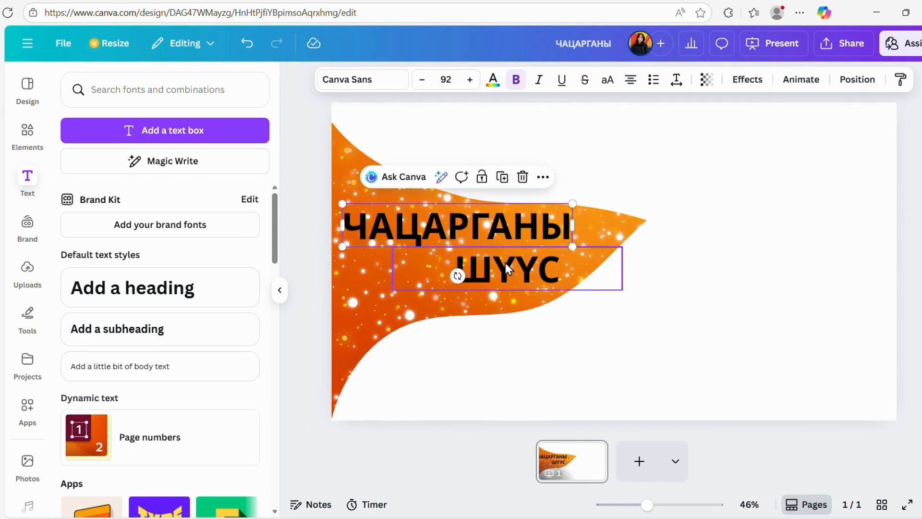
# Recolor the "ЧАЦАРГАНЫ" and "ШҮҮС" headings white.
pyautogui.doubleClick(457, 224)
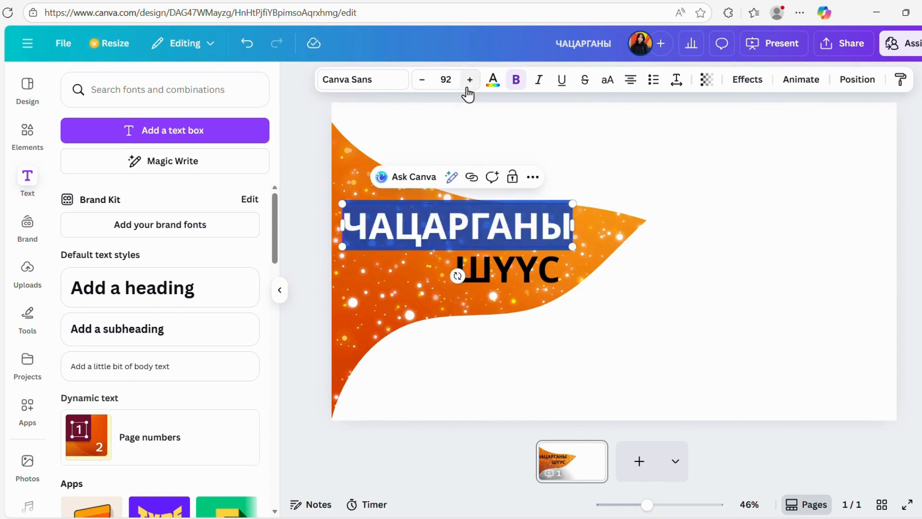
pyautogui.click(493, 81)
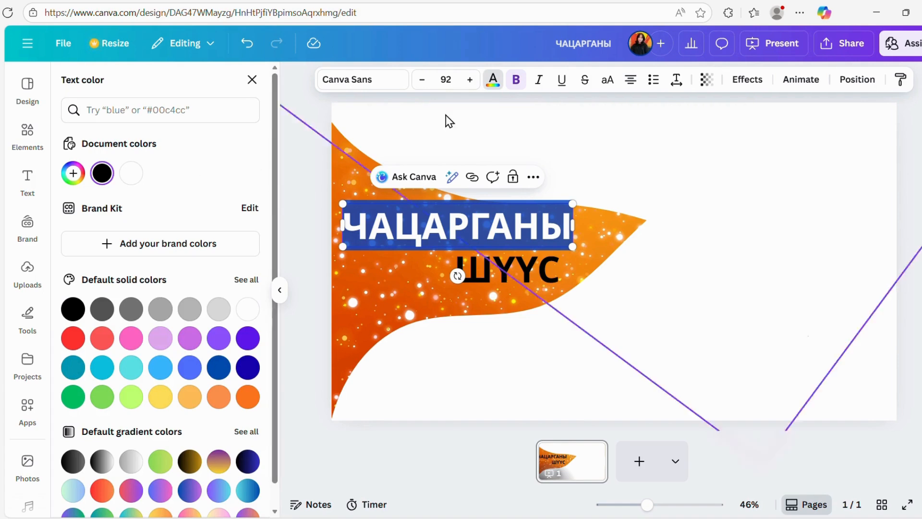
pyautogui.click(131, 172)
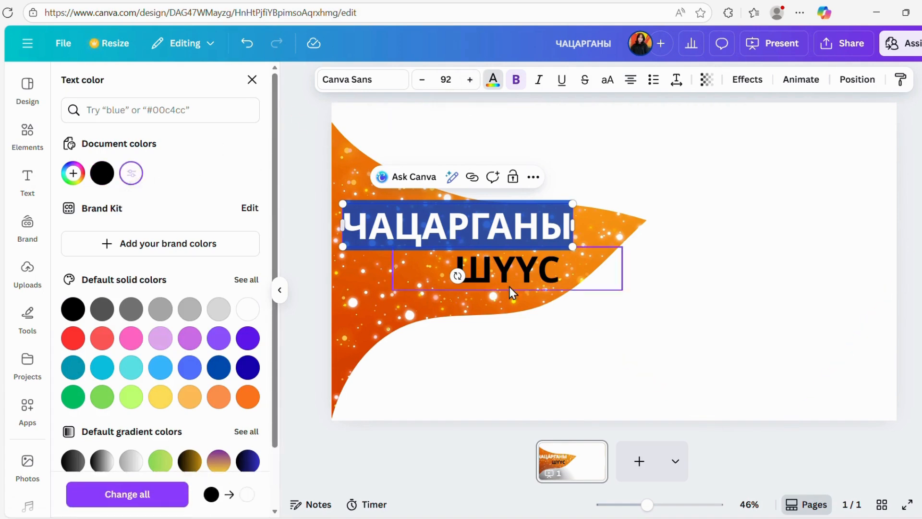
pyautogui.click(428, 265)
pyautogui.click(529, 278)
pyautogui.moveTo(557, 273); pyautogui.dragTo(452, 270)
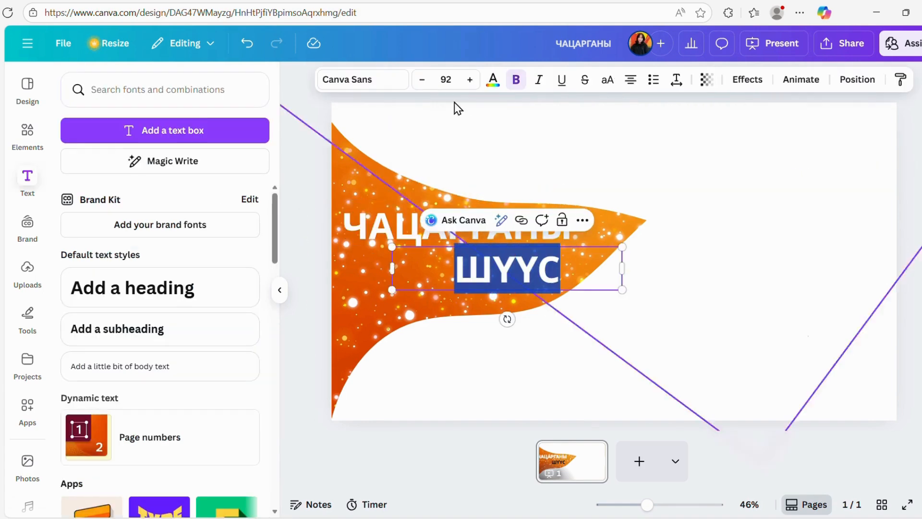
pyautogui.click(496, 84)
pyautogui.click(130, 174)
pyautogui.click(568, 323)
# Shrink the "ШҮҮС" heading to a font size of about 83.7 and line up its right end with the heading above.
pyautogui.click(523, 279)
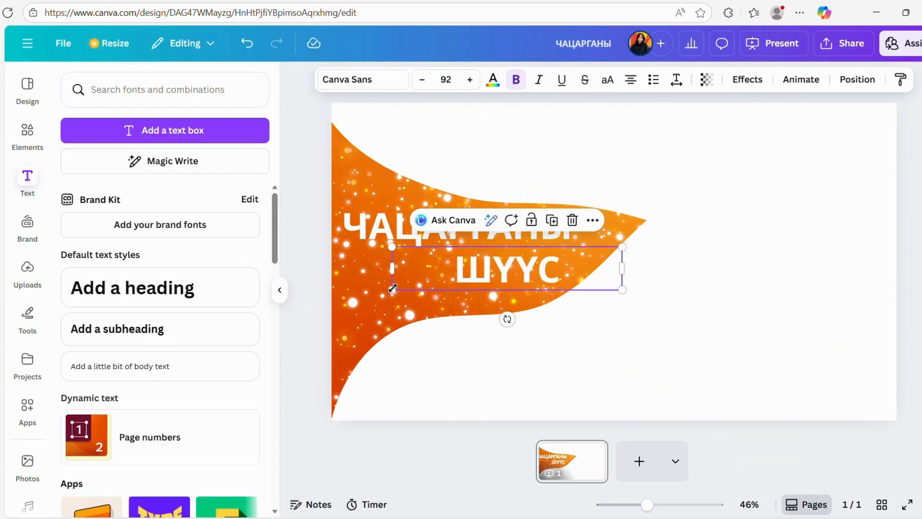
pyautogui.moveTo(393, 289); pyautogui.dragTo(413, 287)
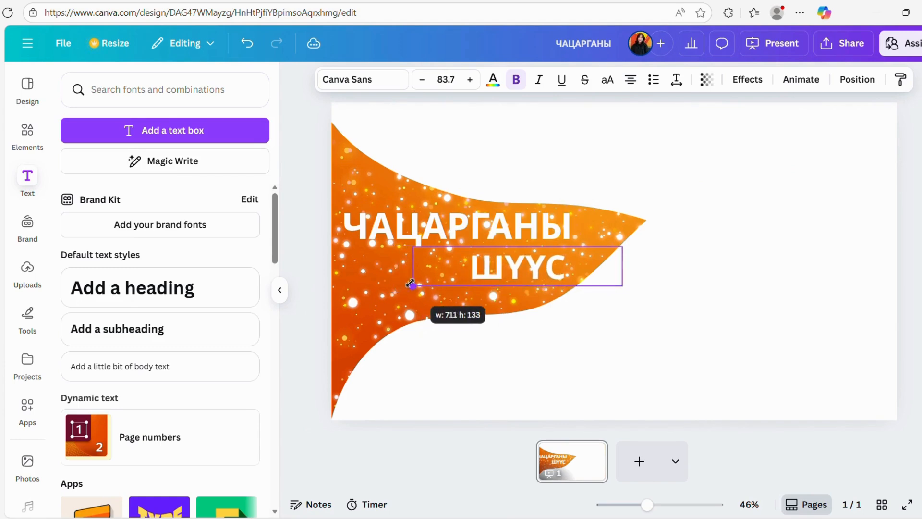
pyautogui.click(788, 275)
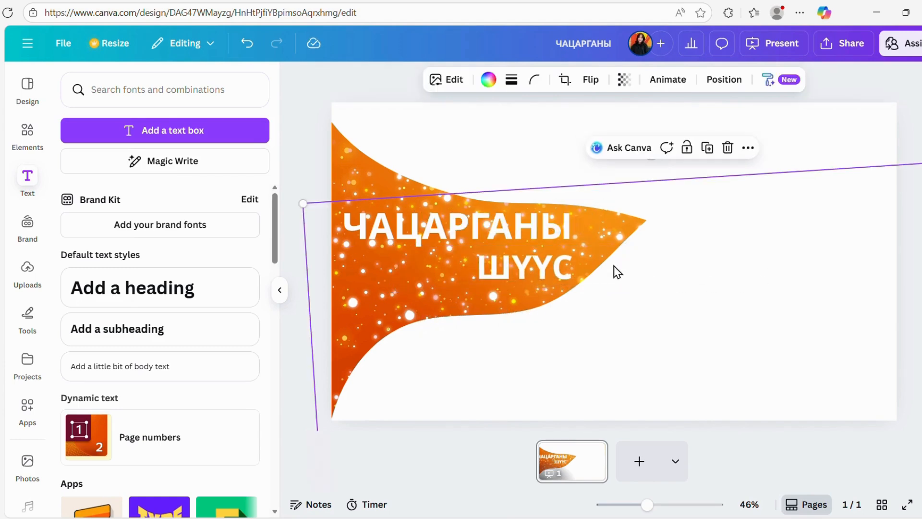
# Apply the Burst text animation on enter to the "ЧАЦАРГАНЫ" heading.
pyautogui.click(469, 223)
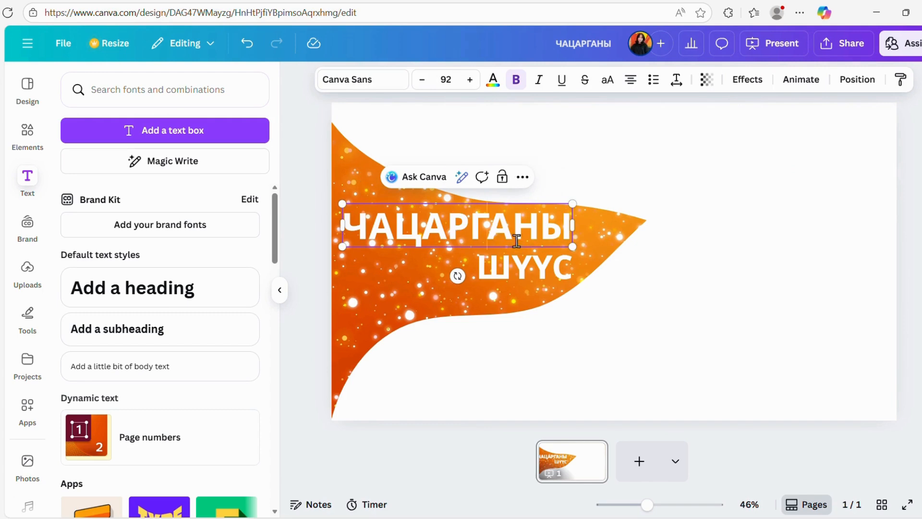
pyautogui.click(799, 81)
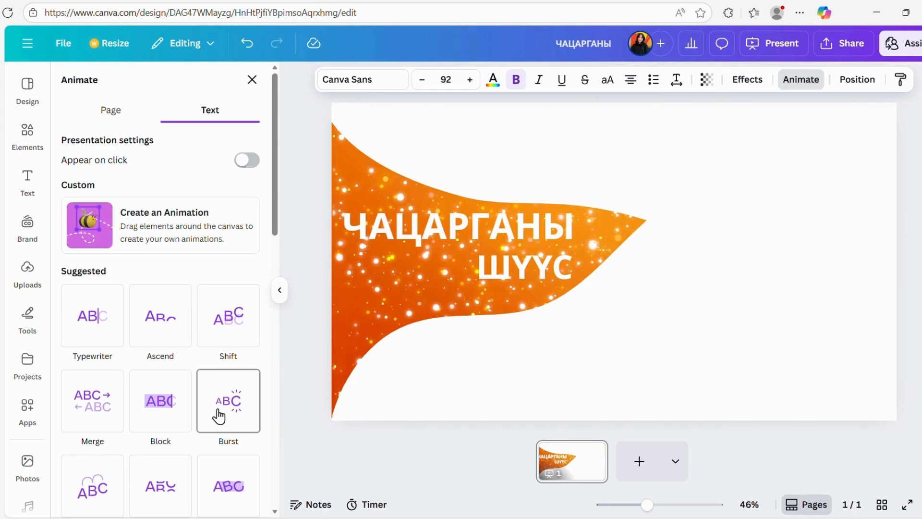
pyautogui.scroll(-5, 137, 398)
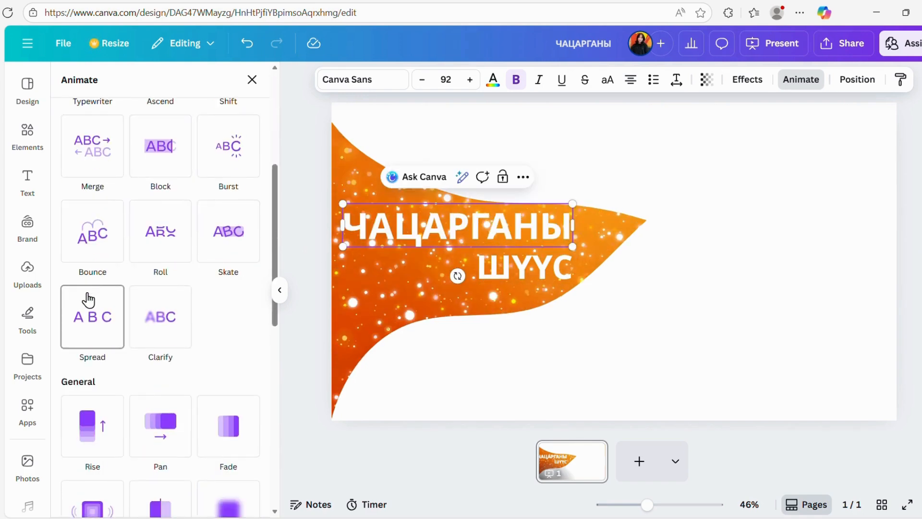
pyautogui.scroll(-3, 115, 432)
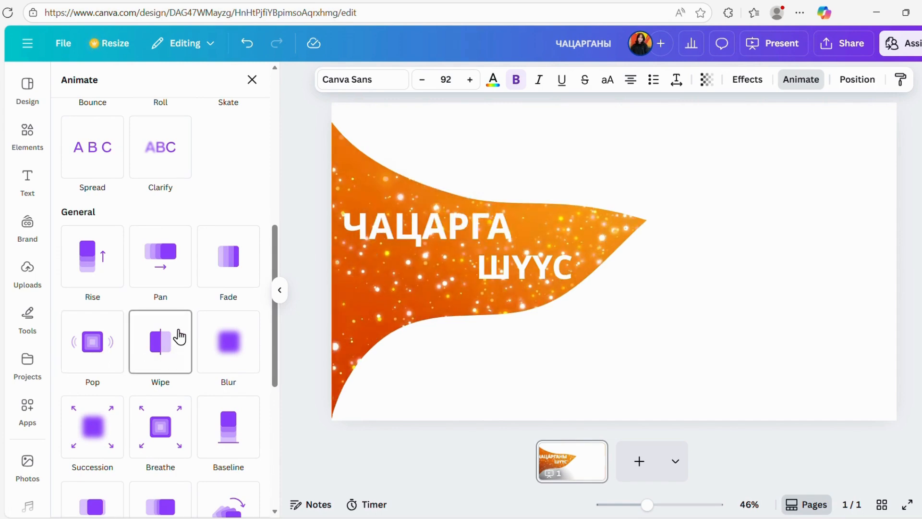
pyautogui.scroll(5, 181, 338)
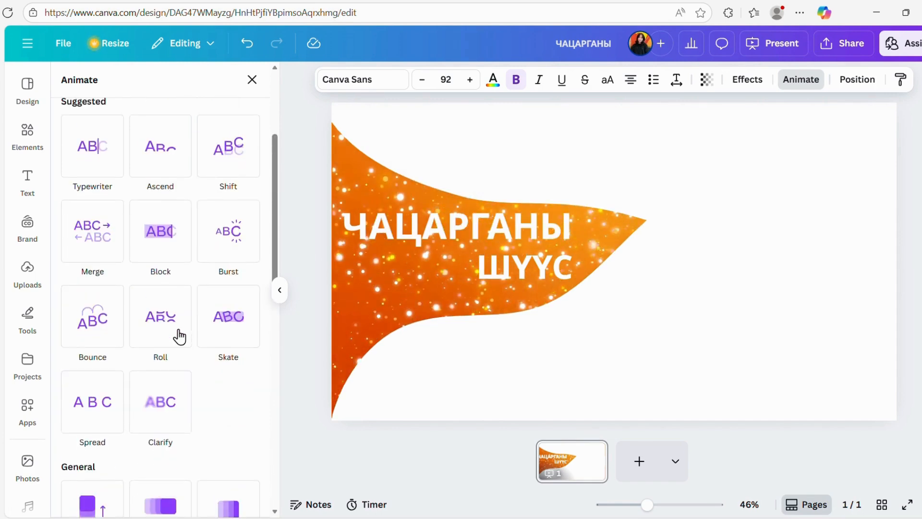
pyautogui.click(228, 240)
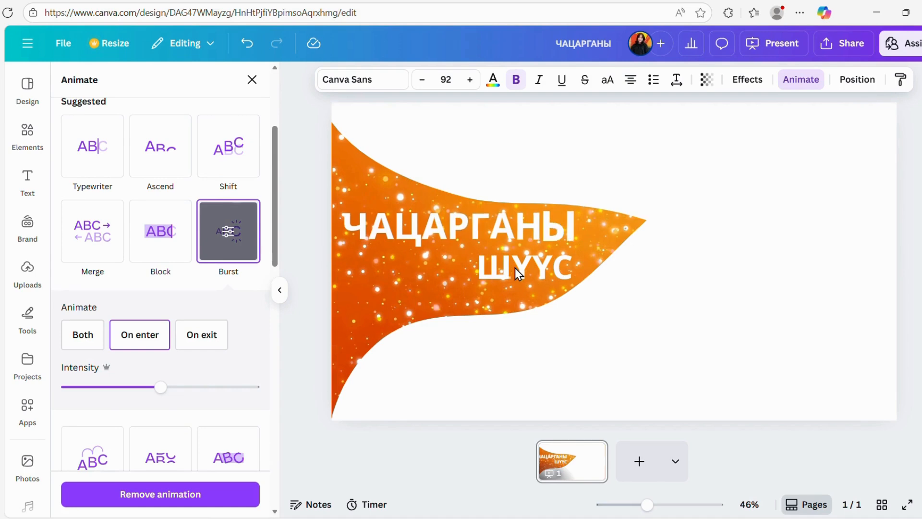
# Apply the Pop animation on enter to the "ШҮҮС" heading and adjust its speed slightly.
pyautogui.click(515, 268)
pyautogui.scroll(-5, 137, 355)
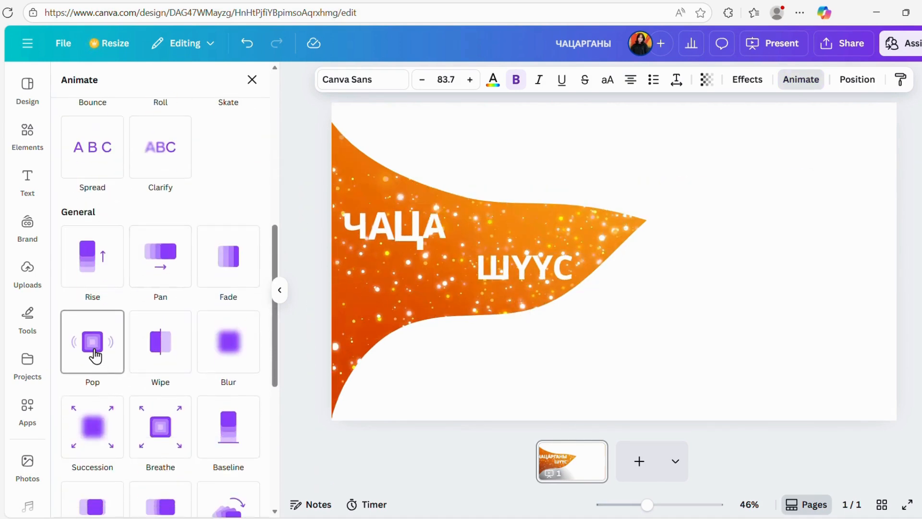
pyautogui.click(96, 356)
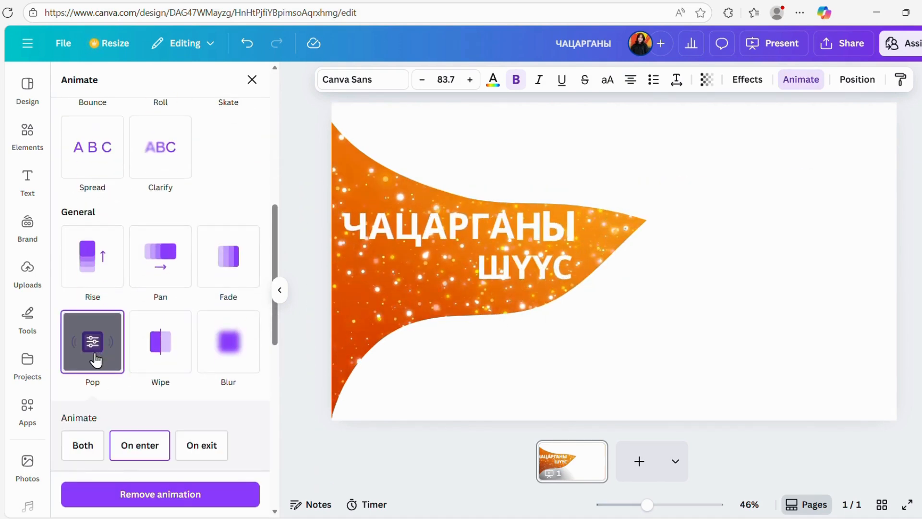
pyautogui.scroll(-3, 119, 341)
pyautogui.moveTo(152, 326)
pyautogui.mouseDown()
pyautogui.moveTo(173, 330)
pyautogui.moveTo(149, 331)
pyautogui.moveTo(165, 329)
pyautogui.mouseUp()
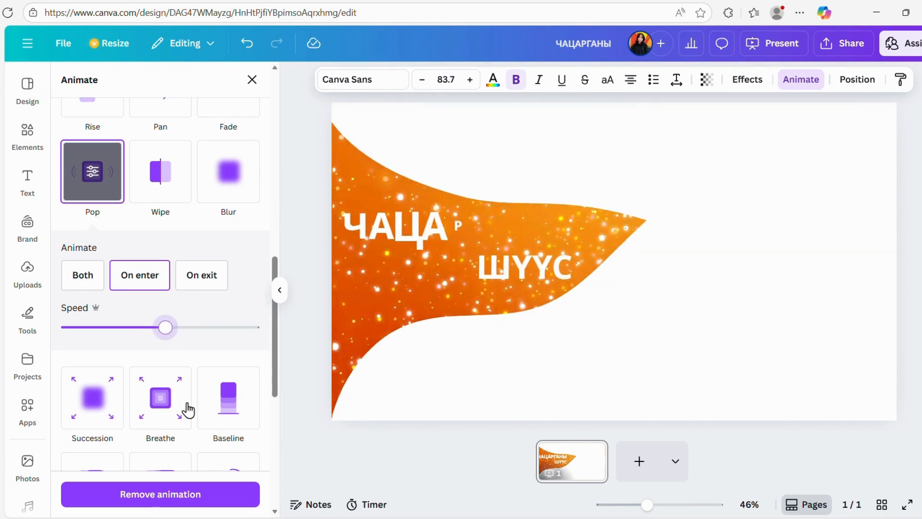
pyautogui.click(581, 335)
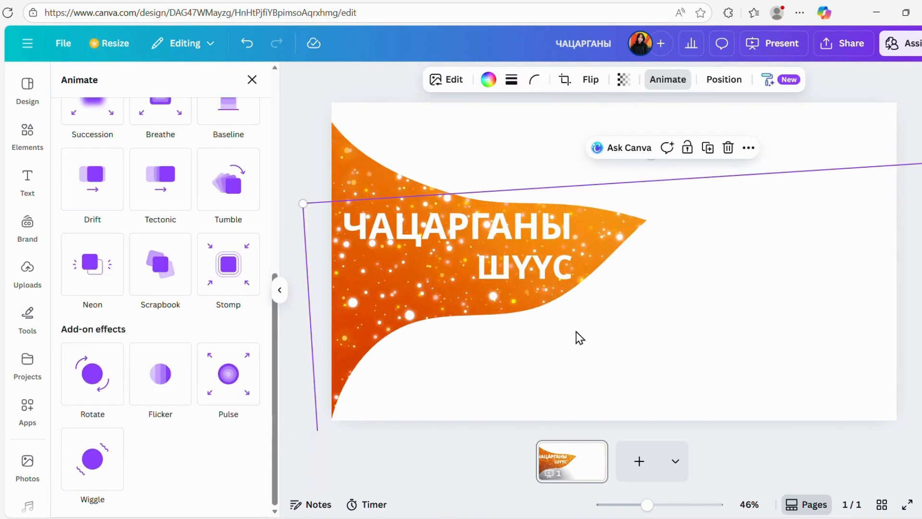
pyautogui.click(533, 228)
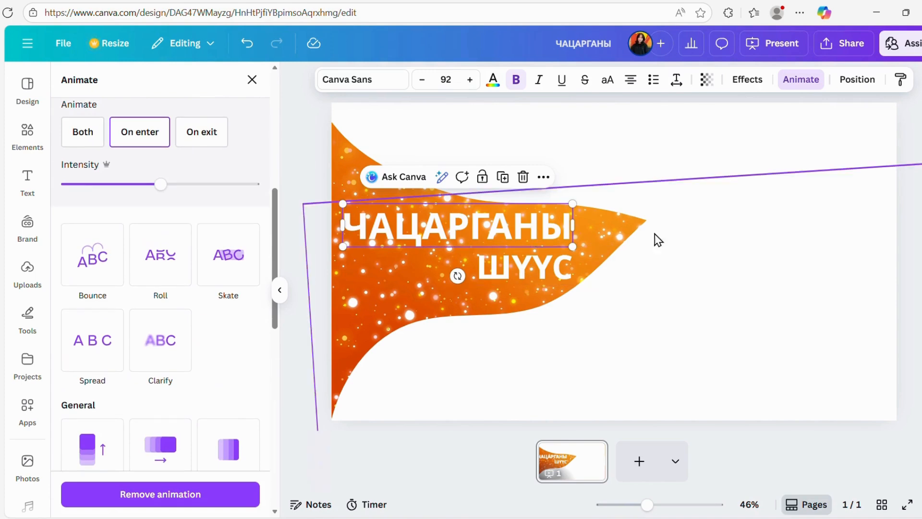
pyautogui.click(702, 236)
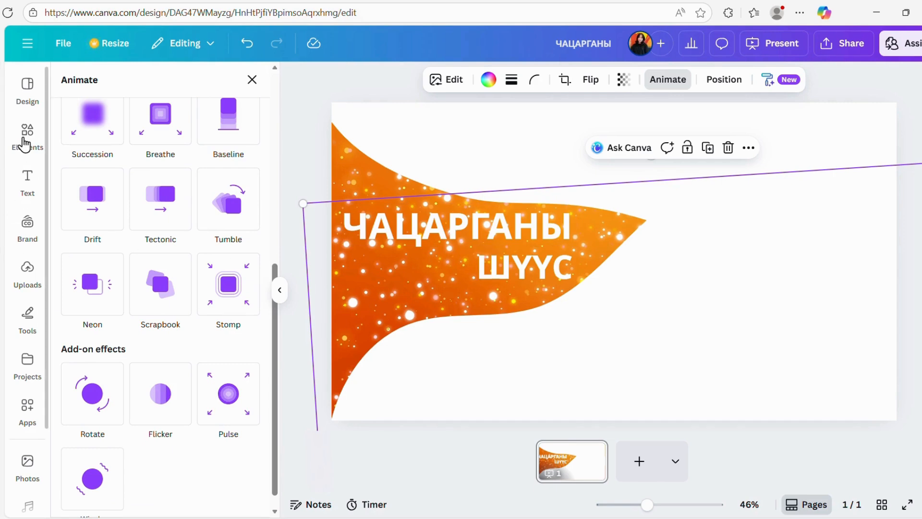
# Search the elements library for "SEABUCKTHORN" and show all matching photos.
pyautogui.click(25, 143)
pyautogui.click(118, 89)
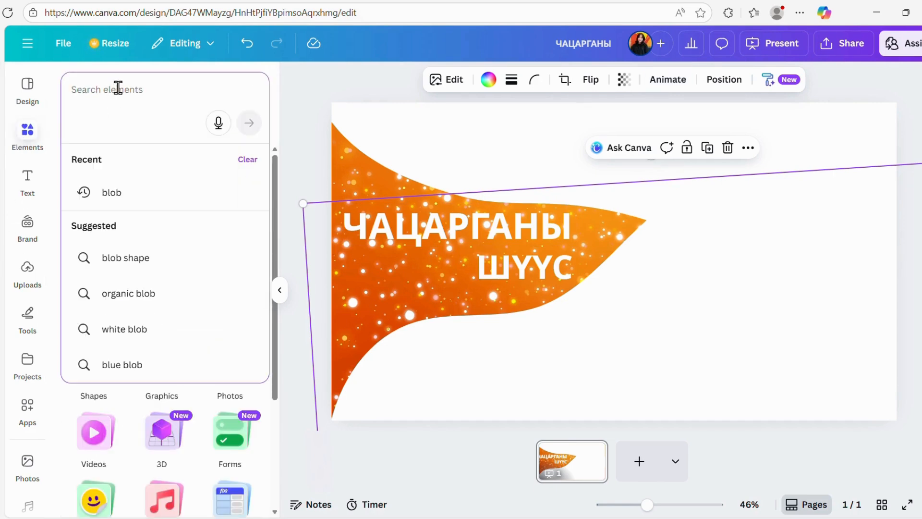
pyautogui.write('SEABUCKTHO')
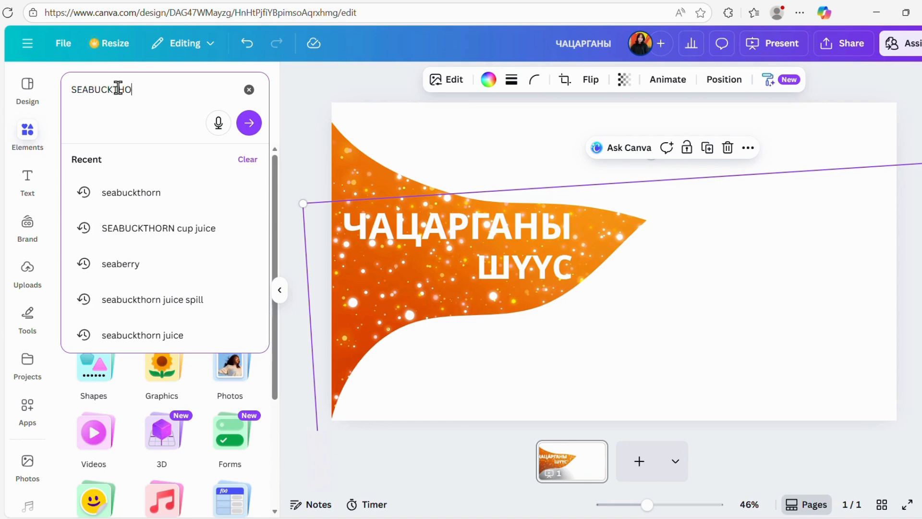
pyautogui.write('RN')
pyautogui.press('Return')
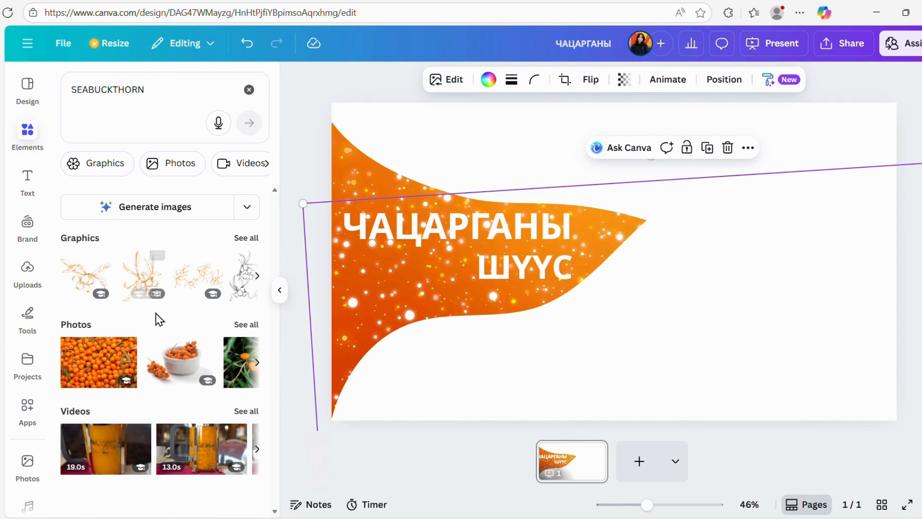
pyautogui.click(247, 327)
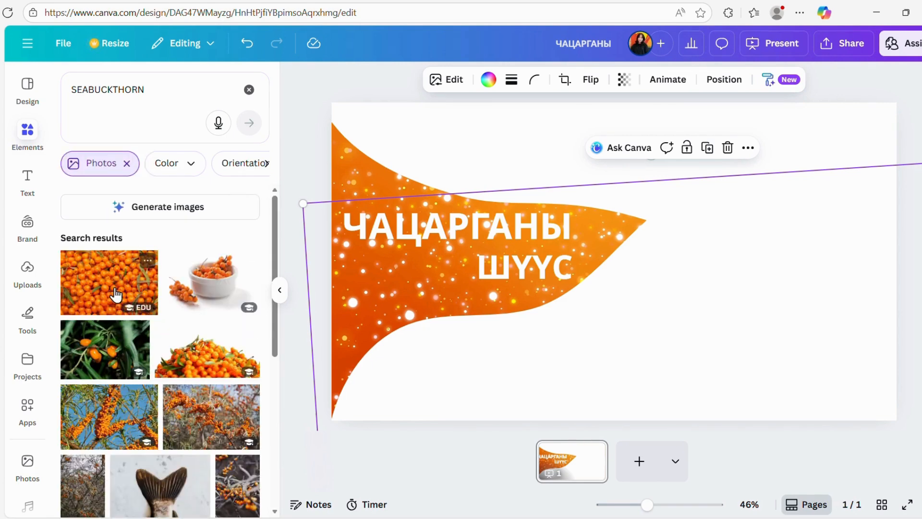
# Browse the seabuckthorn photo results for a berry picture suited to the juice page.
pyautogui.scroll(-2, 134, 310)
pyautogui.scroll(2, 135, 311)
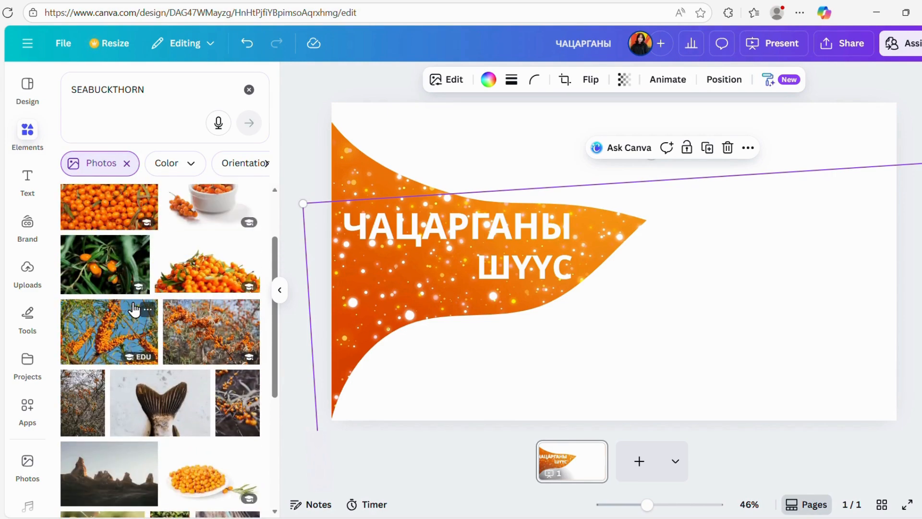
pyautogui.scroll(-5, 135, 310)
pyautogui.scroll(-3, 134, 310)
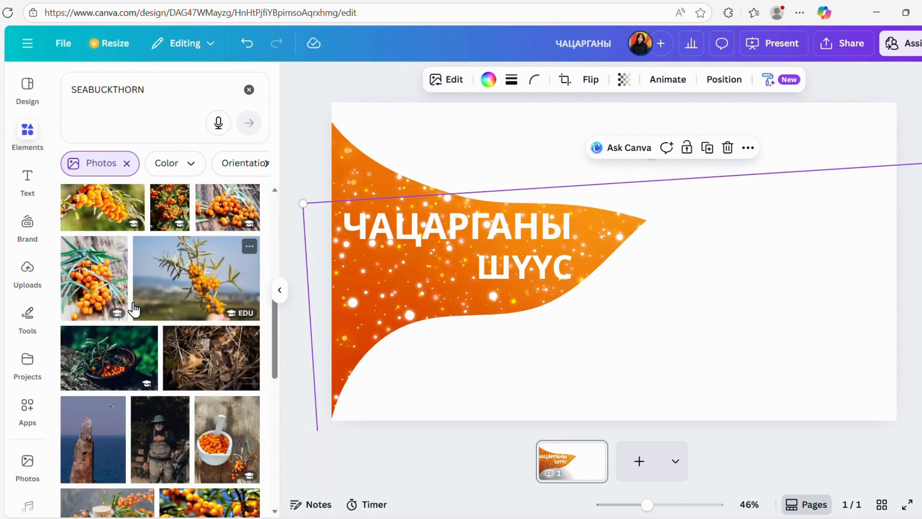
pyautogui.scroll(-4, 134, 310)
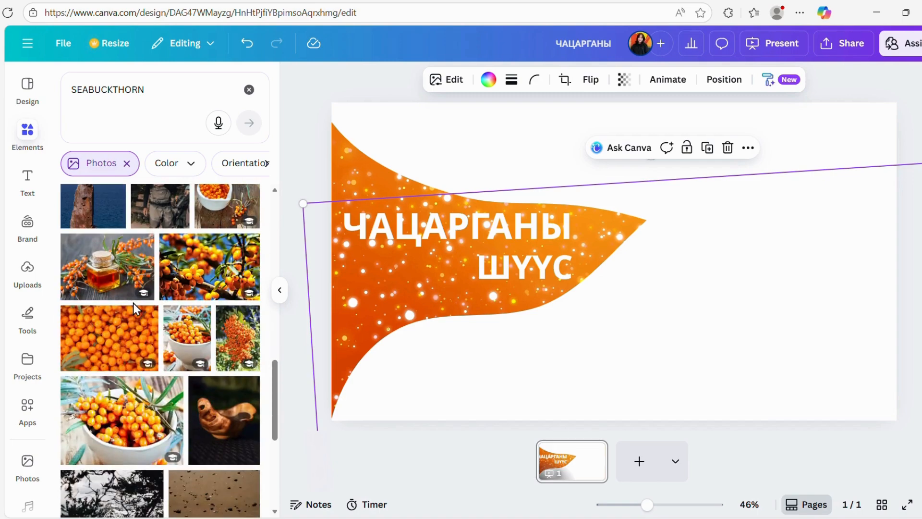
pyautogui.scroll(-6, 133, 304)
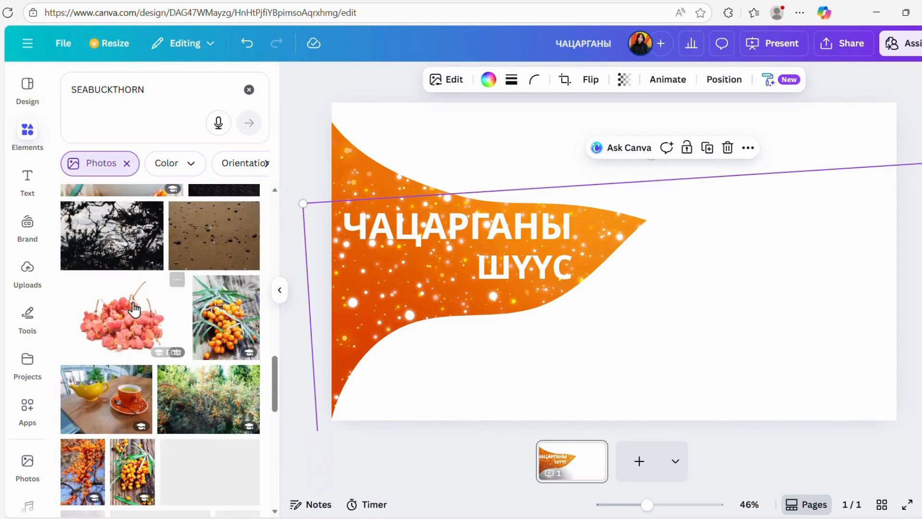
pyautogui.scroll(8, 135, 309)
pyautogui.scroll(-13, 134, 310)
pyautogui.scroll(10, 134, 310)
pyautogui.scroll(15, 135, 310)
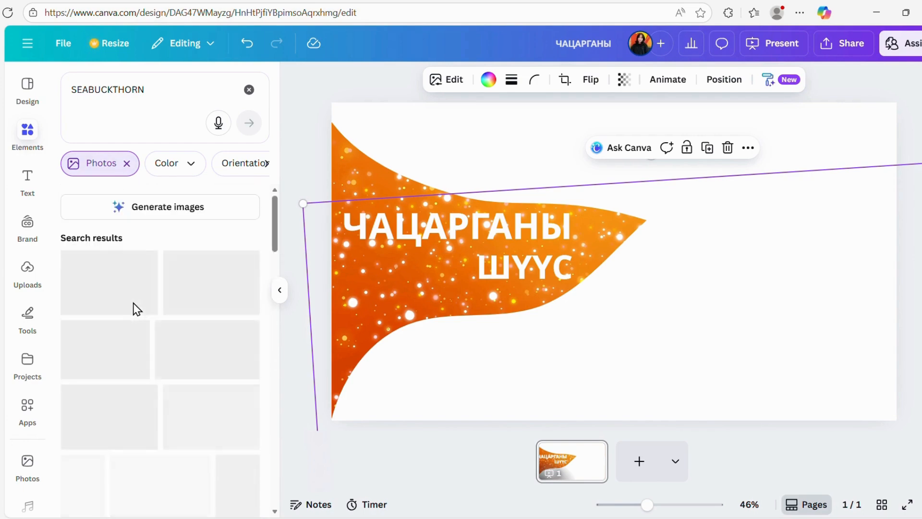
pyautogui.scroll(-12, 134, 310)
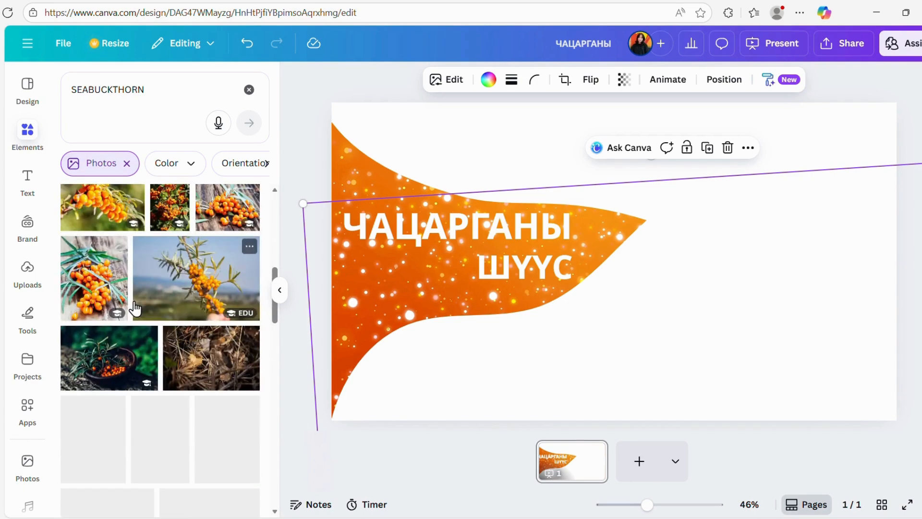
pyautogui.scroll(2, 205, 283)
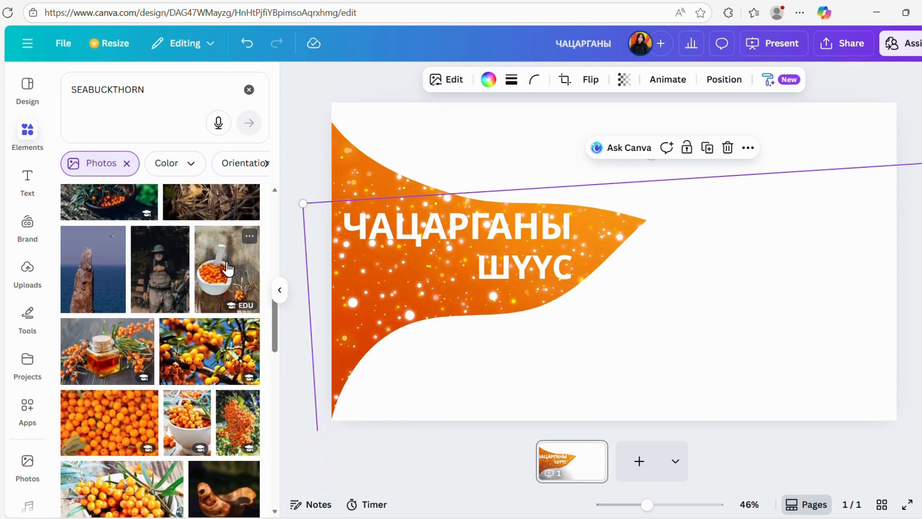
# Try the photo of berries in a mortar on the page's right side with its background removed, and delete it.
pyautogui.click(227, 269)
pyautogui.moveTo(674, 209); pyautogui.dragTo(804, 206)
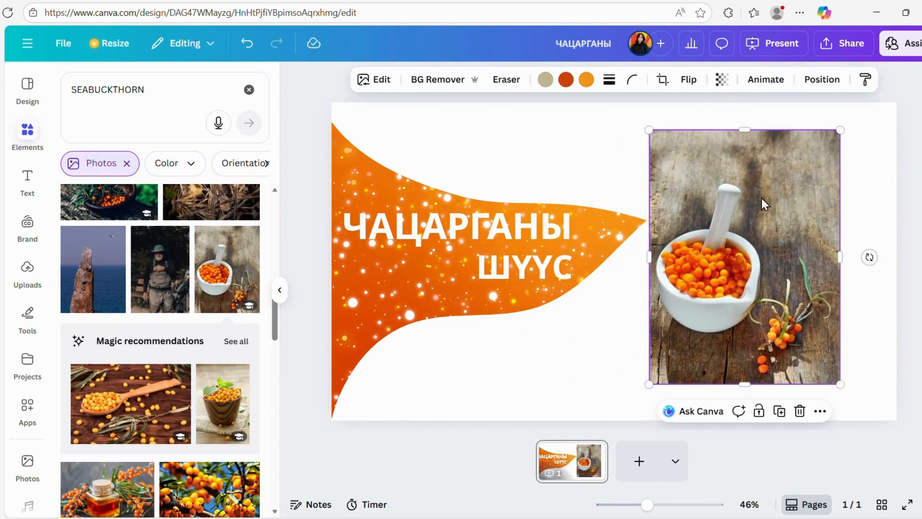
pyautogui.click(437, 80)
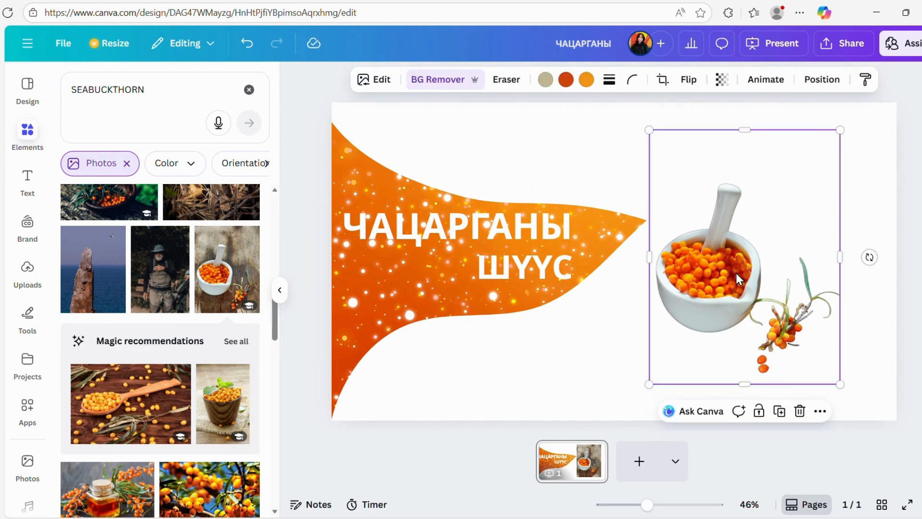
pyautogui.press('Delete')
# Add the photo of seabuckthorn berries in a white bowl to the page's right half and remove its background.
pyautogui.scroll(5, 205, 272)
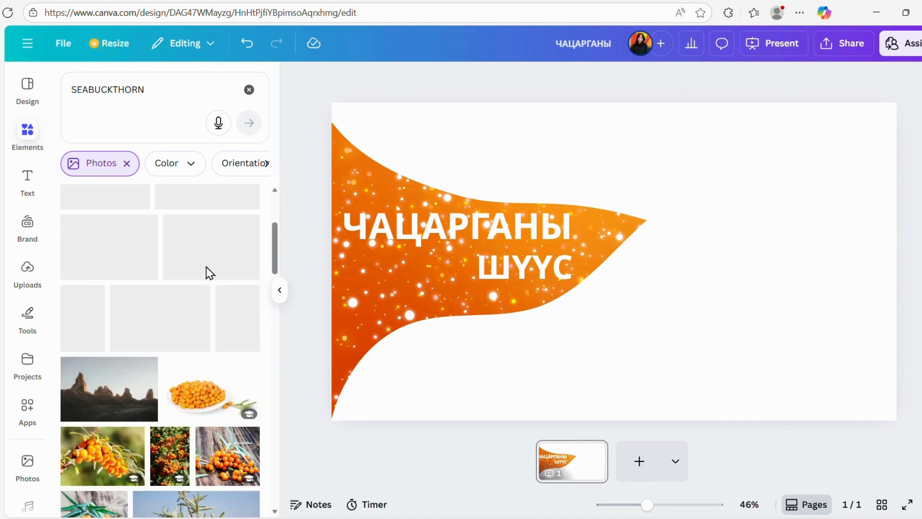
pyautogui.scroll(5, 222, 315)
pyautogui.click(215, 276)
pyautogui.moveTo(675, 278); pyautogui.dragTo(764, 283)
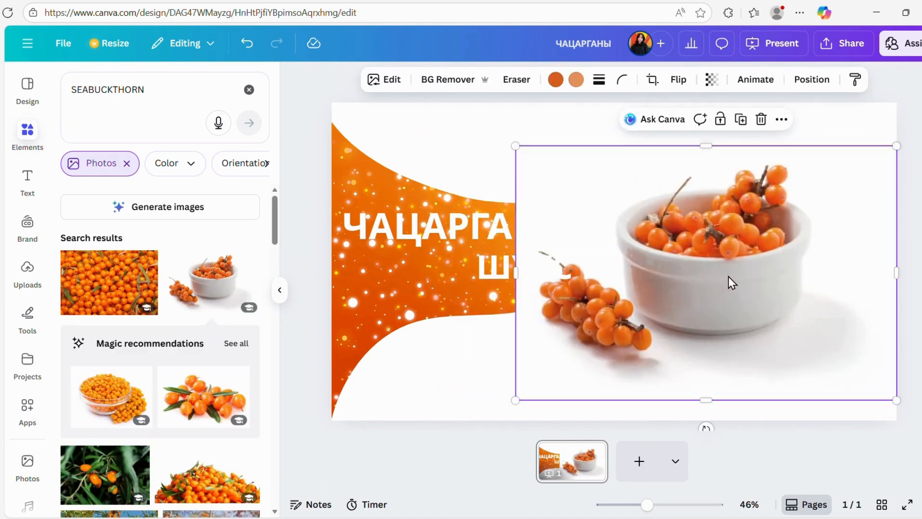
pyautogui.moveTo(696, 272); pyautogui.dragTo(705, 282)
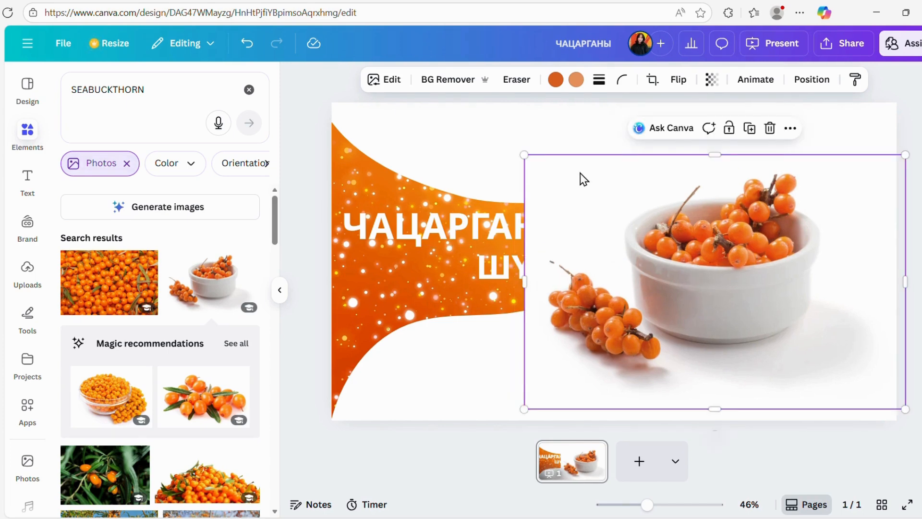
pyautogui.click(446, 77)
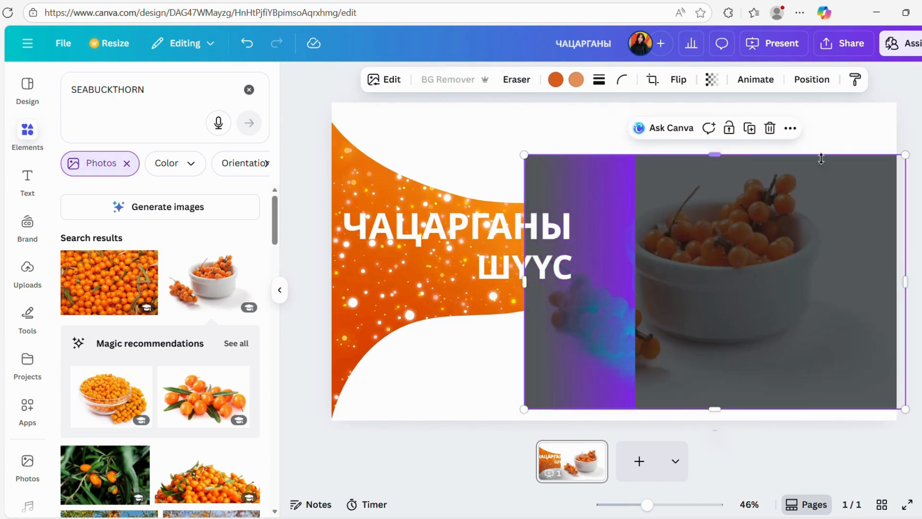
# Shrink the berry bowl cutout slightly and position it just right of the orange shape's tip.
pyautogui.moveTo(742, 287); pyautogui.dragTo(791, 287)
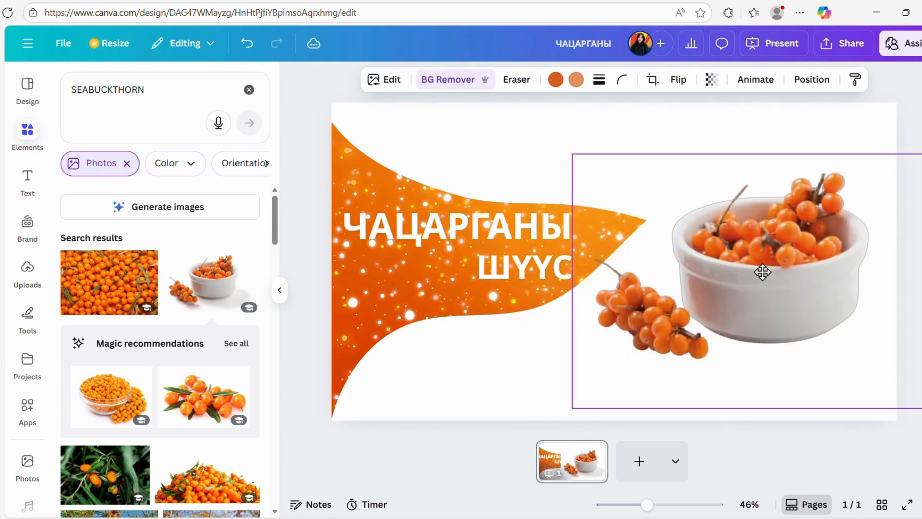
pyautogui.moveTo(573, 154); pyautogui.dragTo(614, 182)
pyautogui.moveTo(799, 268); pyautogui.dragTo(787, 242)
pyautogui.click(528, 375)
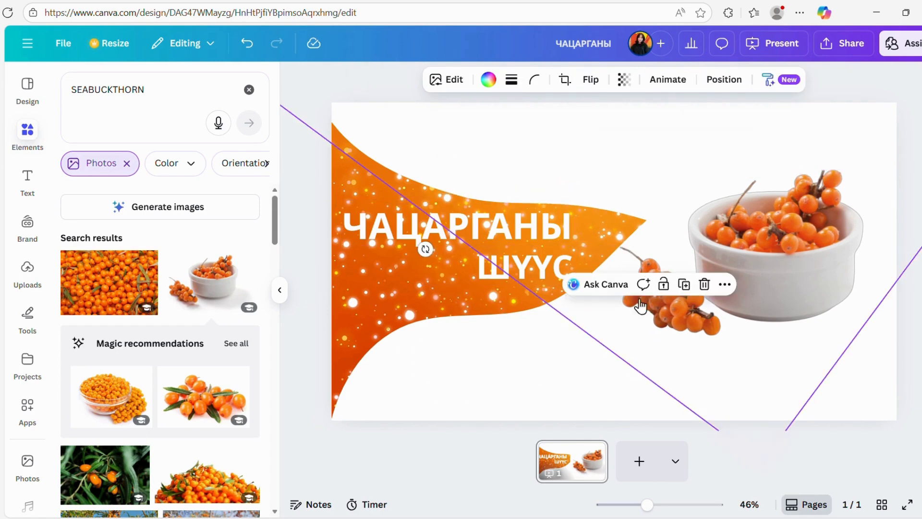
pyautogui.click(762, 248)
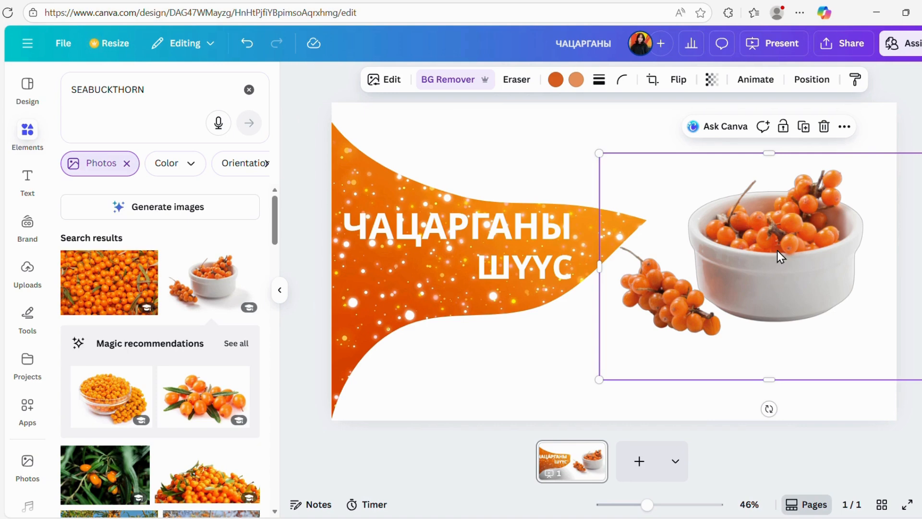
pyautogui.moveTo(776, 248); pyautogui.dragTo(772, 244)
pyautogui.click(505, 361)
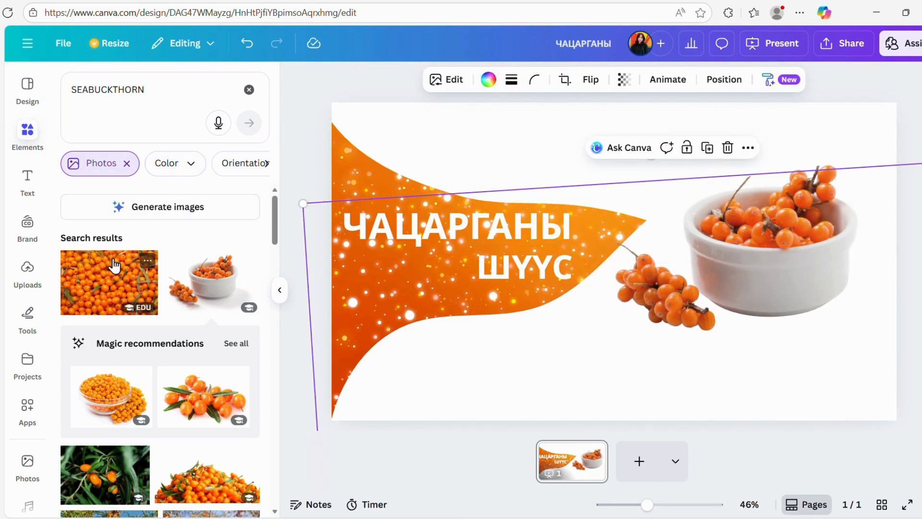
# Upload the juice bottle image 009-3 from the Downloads folder.
pyautogui.click(27, 278)
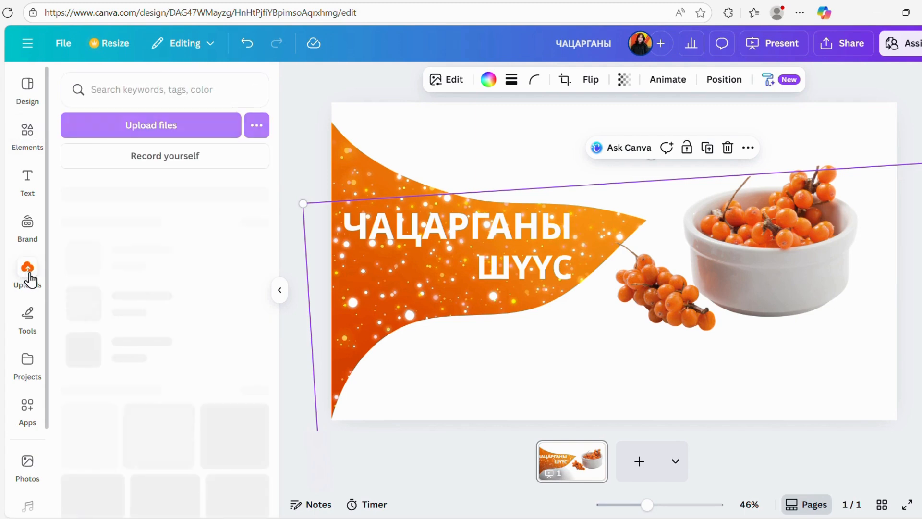
pyautogui.click(137, 122)
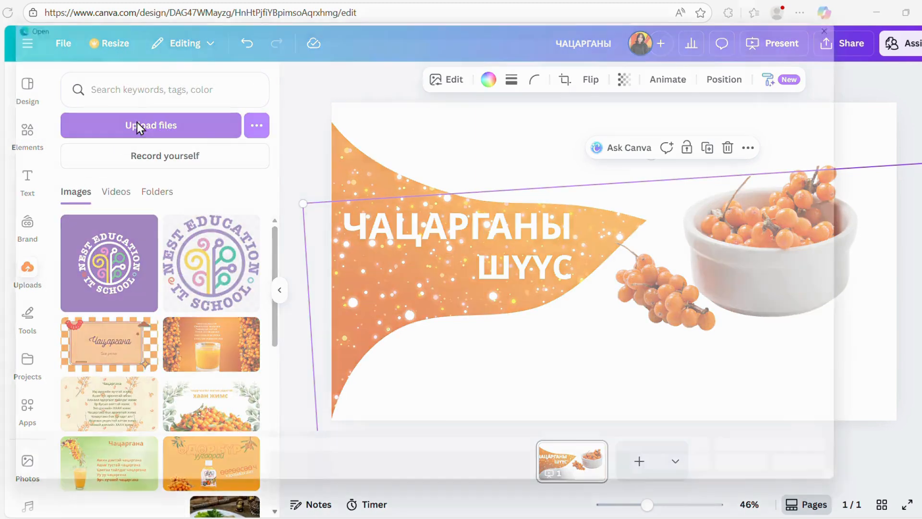
pyautogui.click(30, 188)
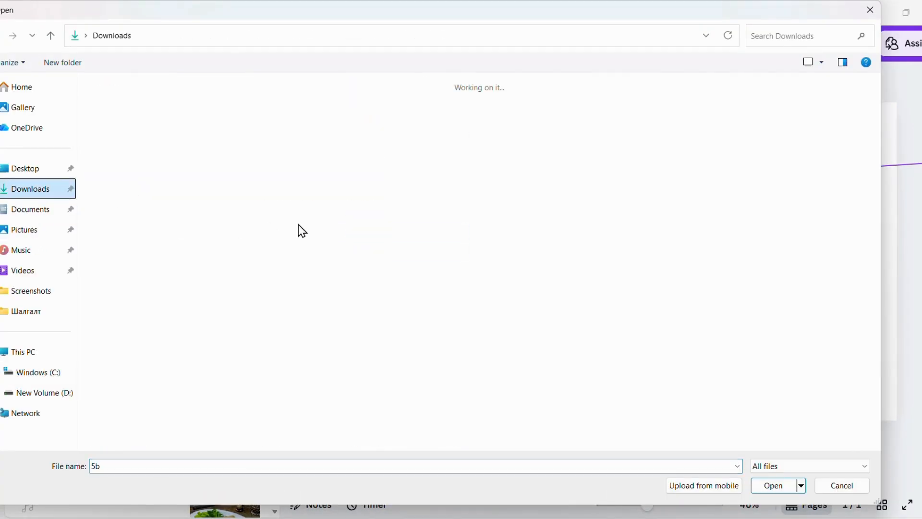
pyautogui.scroll(-15, 335, 242)
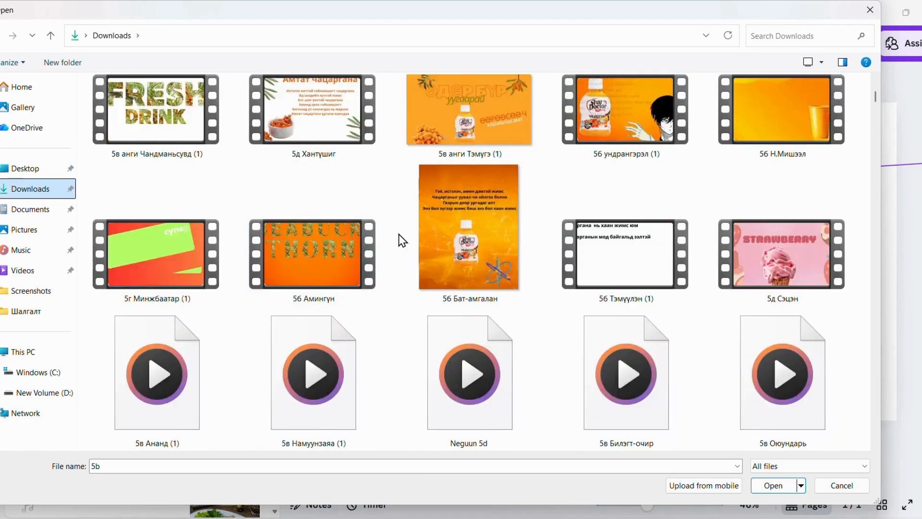
pyautogui.scroll(-15, 402, 240)
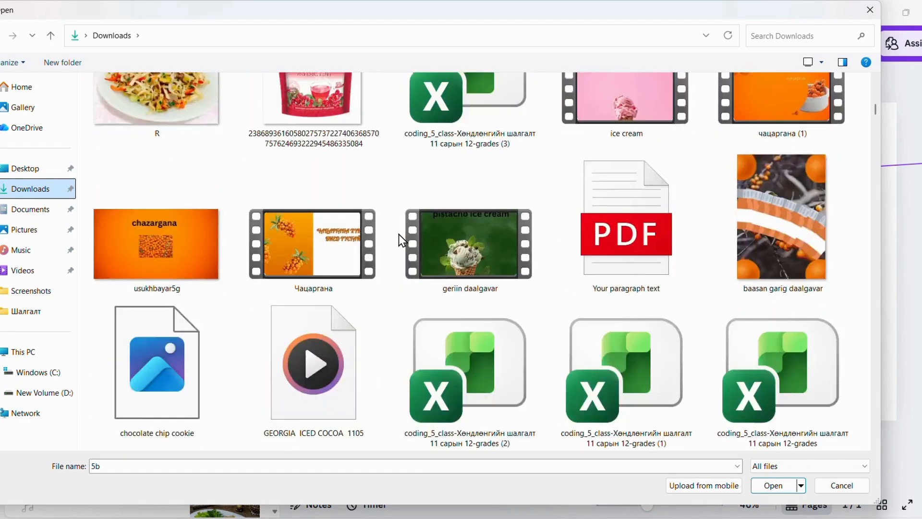
pyautogui.scroll(-15, 402, 240)
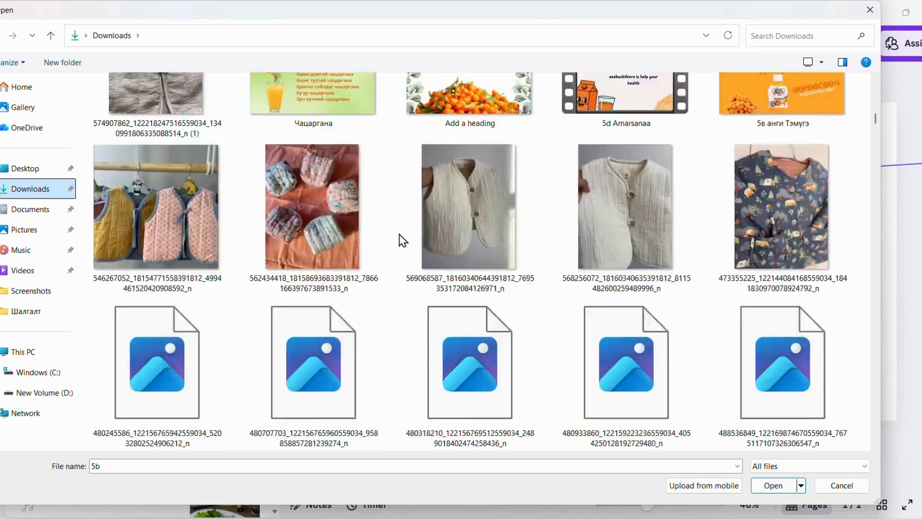
pyautogui.scroll(2, 365, 240)
pyautogui.scroll(-3, 356, 240)
pyautogui.scroll(5, 355, 241)
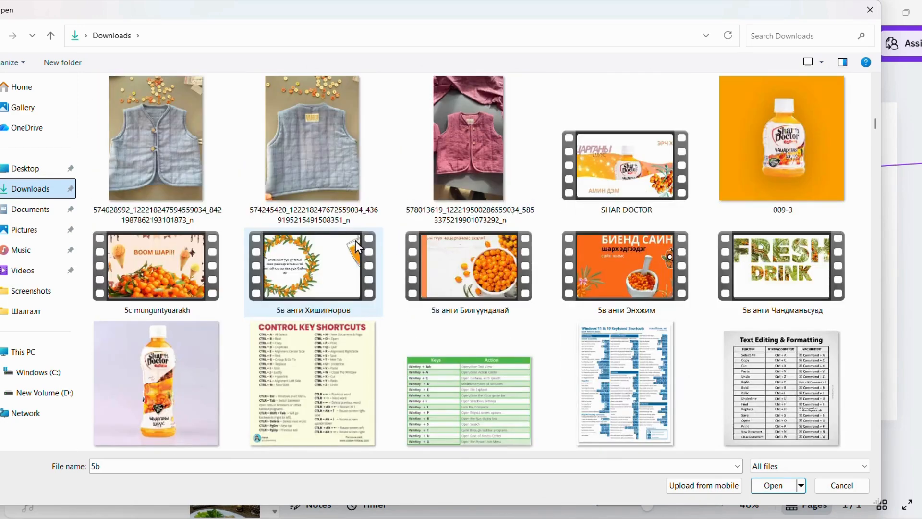
pyautogui.click(762, 160)
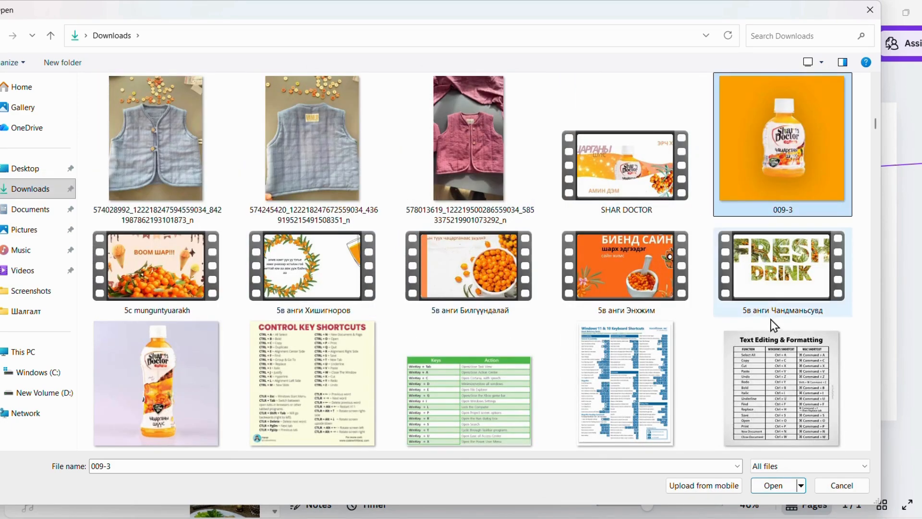
pyautogui.click(775, 485)
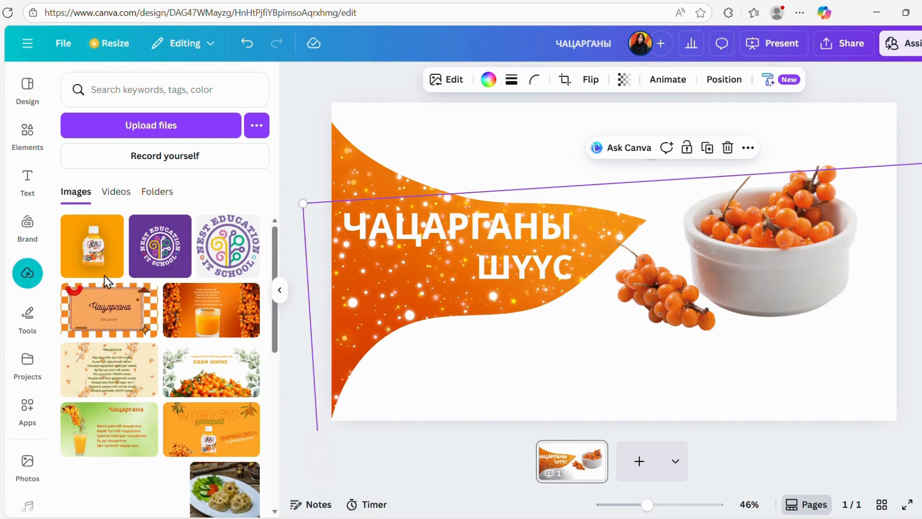
# Add the uploaded Shar Doctor bottle image at the page's lower centre and remove its background.
pyautogui.click(88, 255)
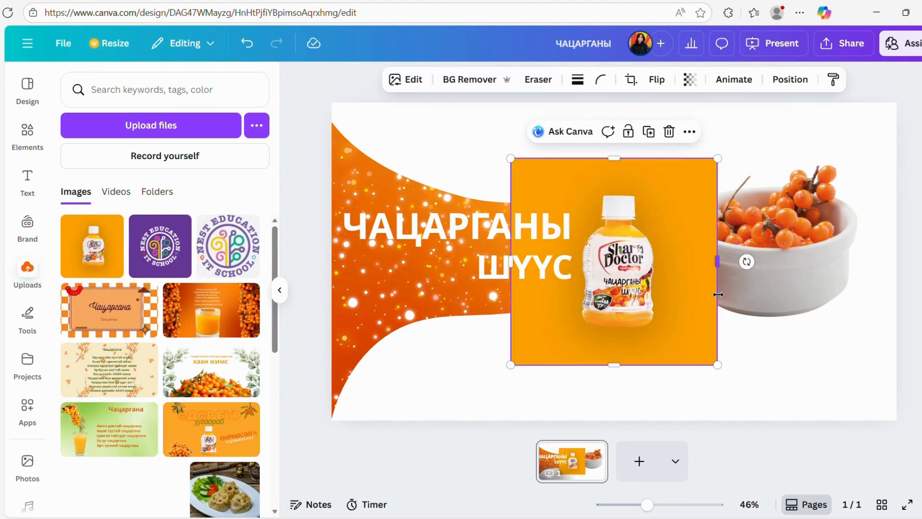
pyautogui.moveTo(623, 269); pyautogui.dragTo(614, 326)
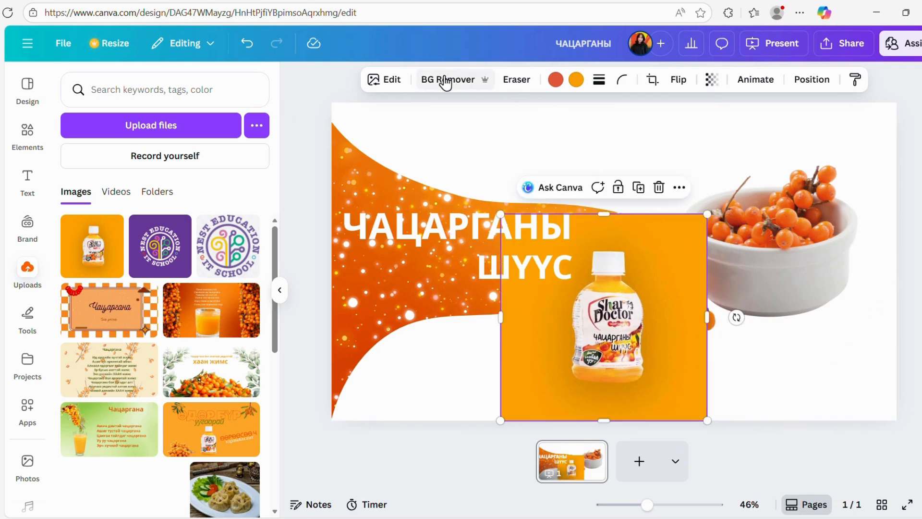
pyautogui.click(439, 79)
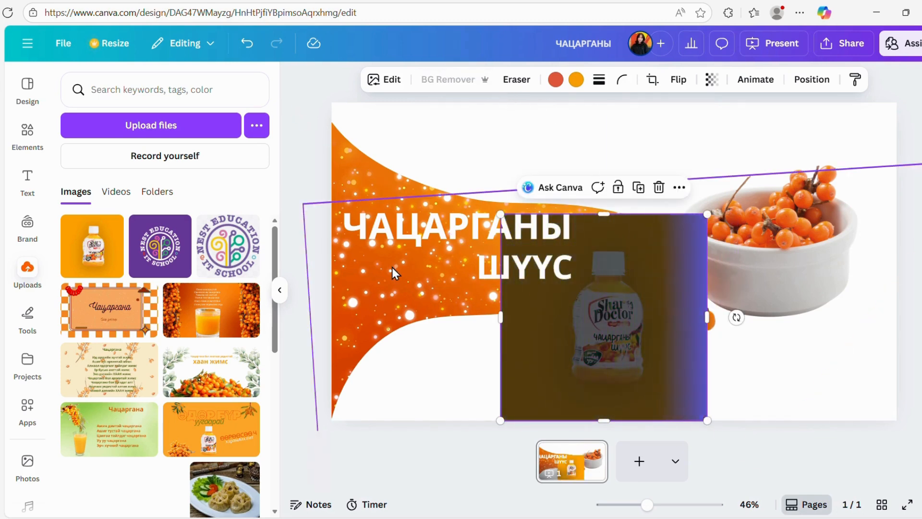
# Move the bottle cutout to the page's lower centre edge and send it backward behind the white shape.
pyautogui.moveTo(620, 328); pyautogui.dragTo(602, 360)
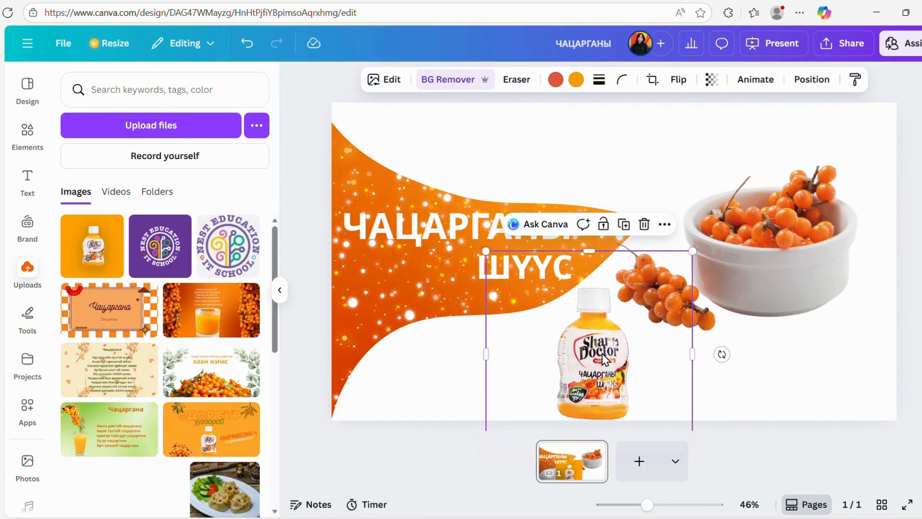
pyautogui.moveTo(603, 361); pyautogui.dragTo(600, 363)
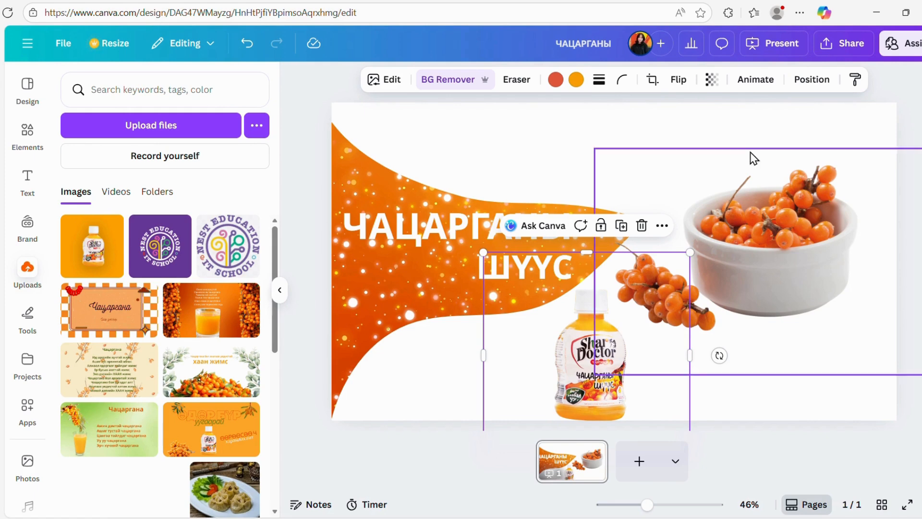
pyautogui.click(812, 87)
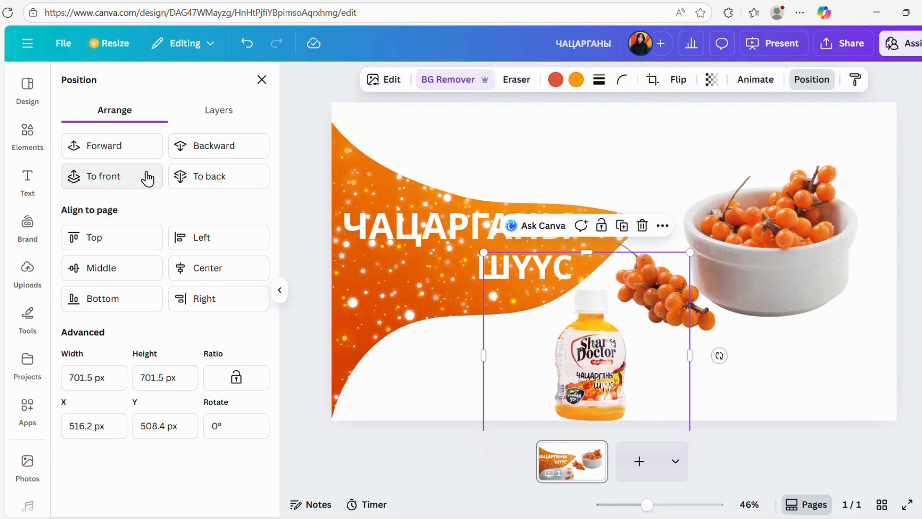
pyautogui.click(195, 151)
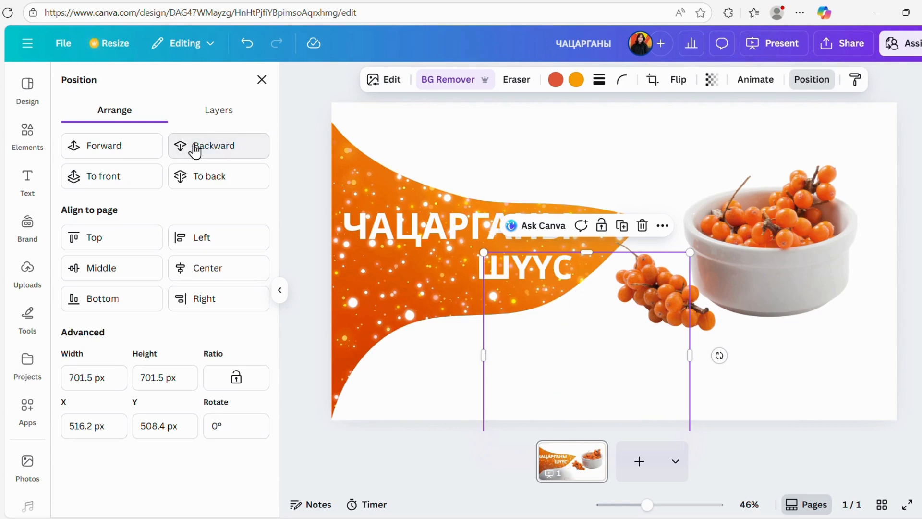
pyautogui.click(376, 275)
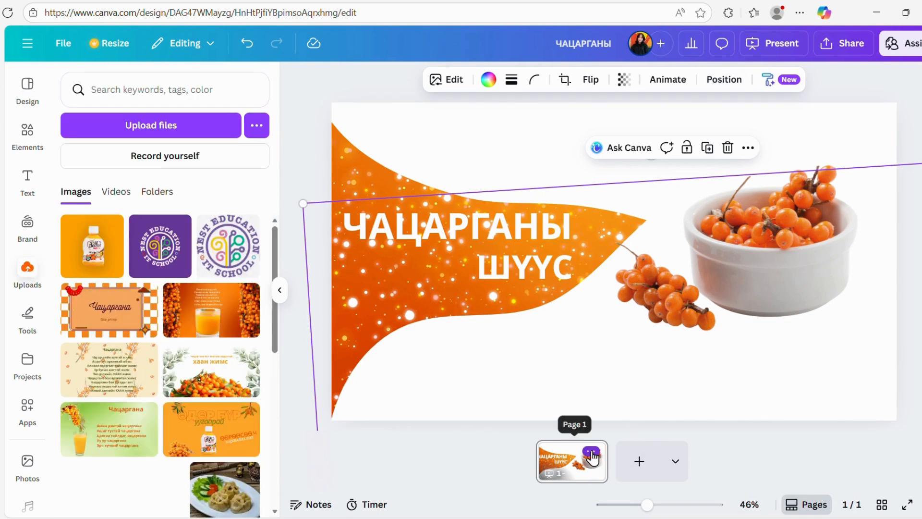
# Duplicate page 1 as a second page.
pyautogui.click(592, 454)
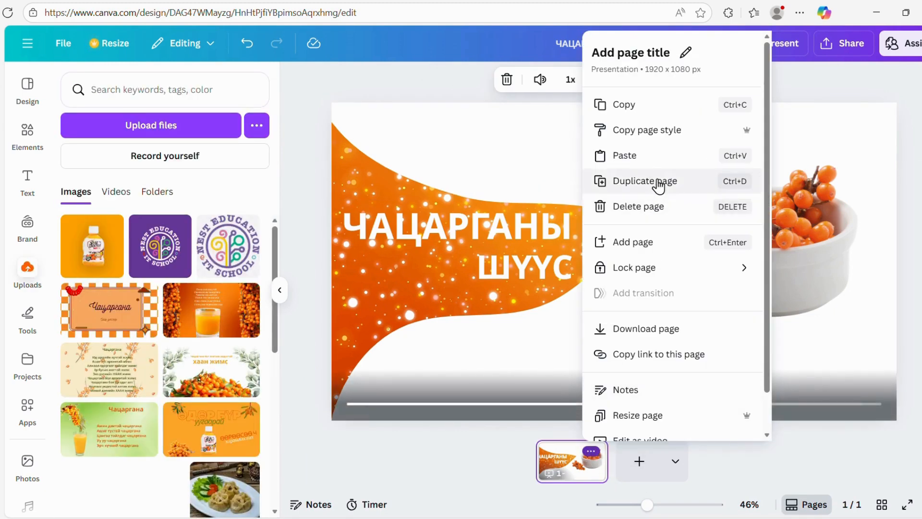
pyautogui.click(658, 184)
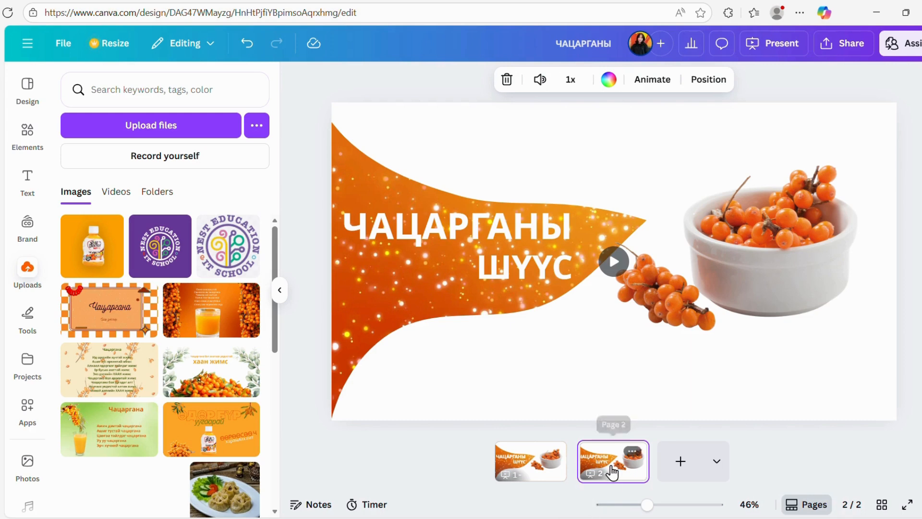
pyautogui.click(565, 340)
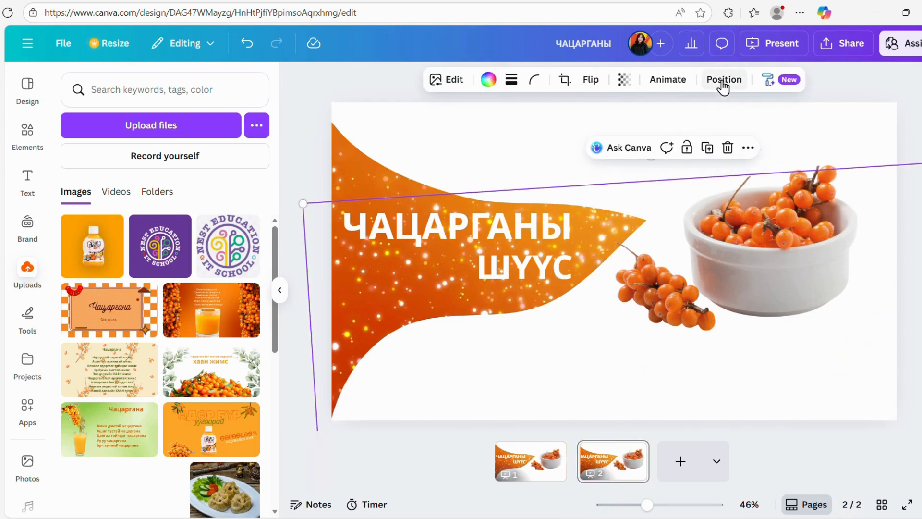
# Shrink the berry bowl cutout on page 2 to about half size and place it in the lower-right corner.
pyautogui.click(659, 298)
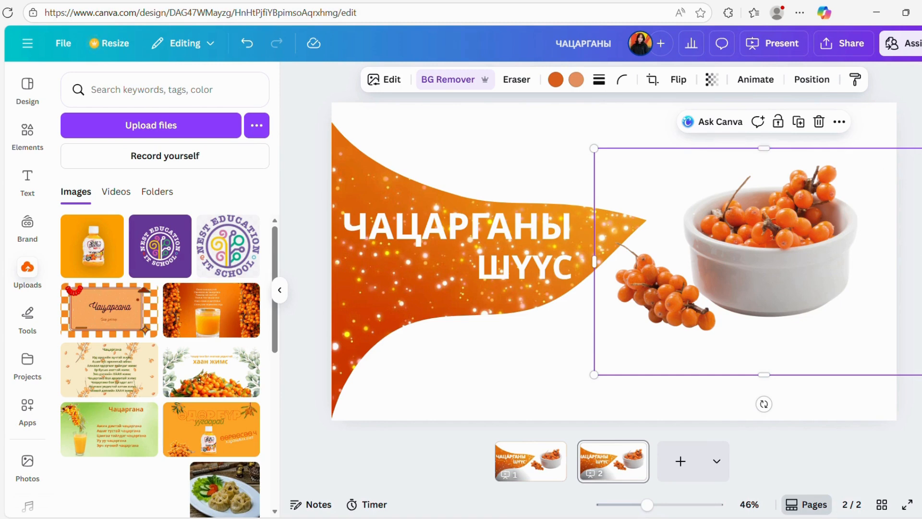
pyautogui.moveTo(900, 165); pyautogui.dragTo(760, 277)
pyautogui.moveTo(692, 303); pyautogui.dragTo(834, 332)
pyautogui.click(717, 246)
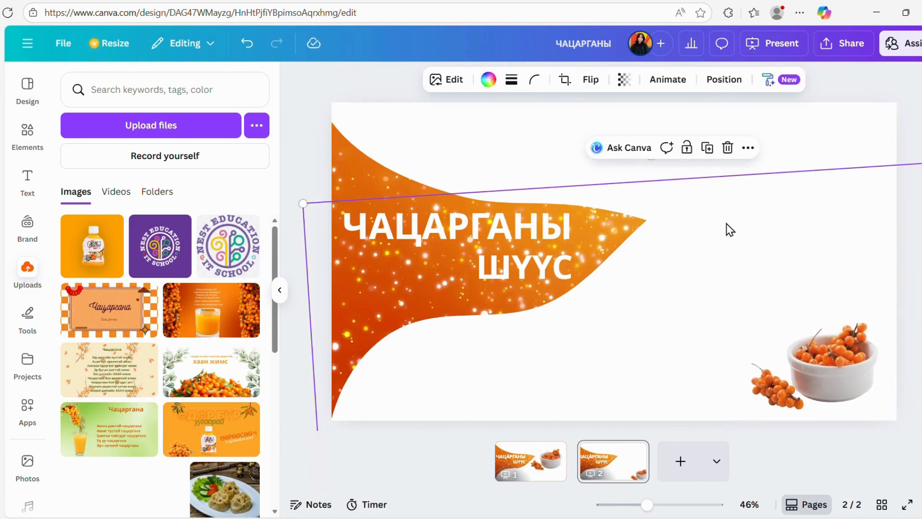
# Move and rotate the lower white shape on page 2 upward over the orange area.
pyautogui.moveTo(753, 251); pyautogui.dragTo(755, 269)
pyautogui.moveTo(705, 296); pyautogui.dragTo(620, 288)
pyautogui.moveTo(692, 267); pyautogui.dragTo(695, 169)
pyautogui.moveTo(711, 229); pyautogui.dragTo(734, 154)
pyautogui.moveTo(720, 245); pyautogui.dragTo(715, 462)
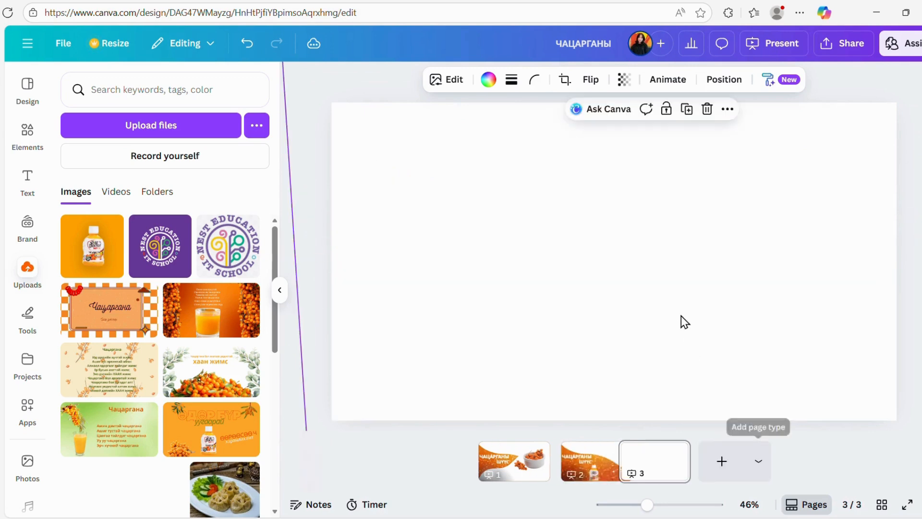
pyautogui.click(670, 459)
pyautogui.click(675, 451)
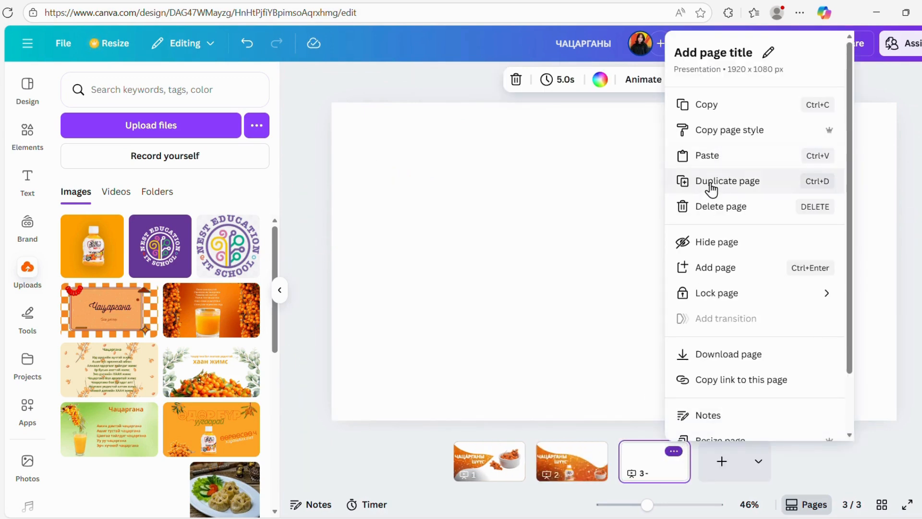
pyautogui.click(715, 212)
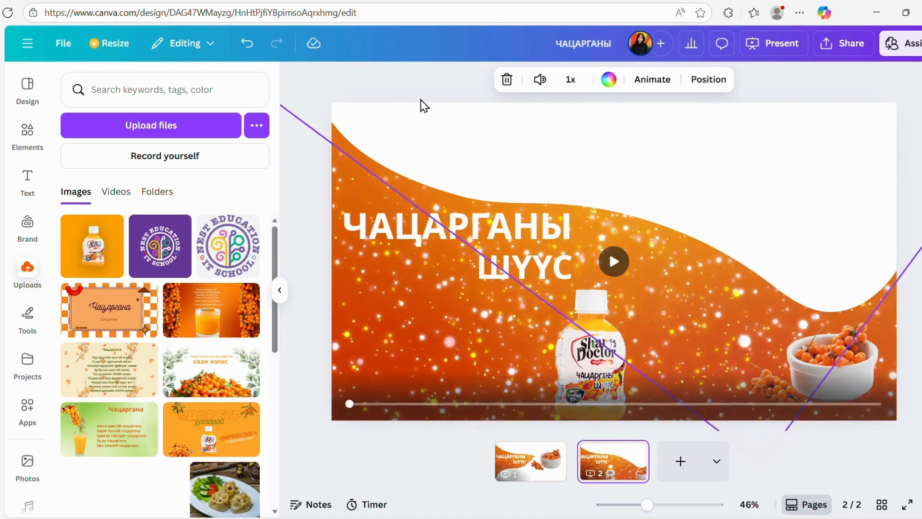
pyautogui.click(247, 44)
pyautogui.click(247, 43)
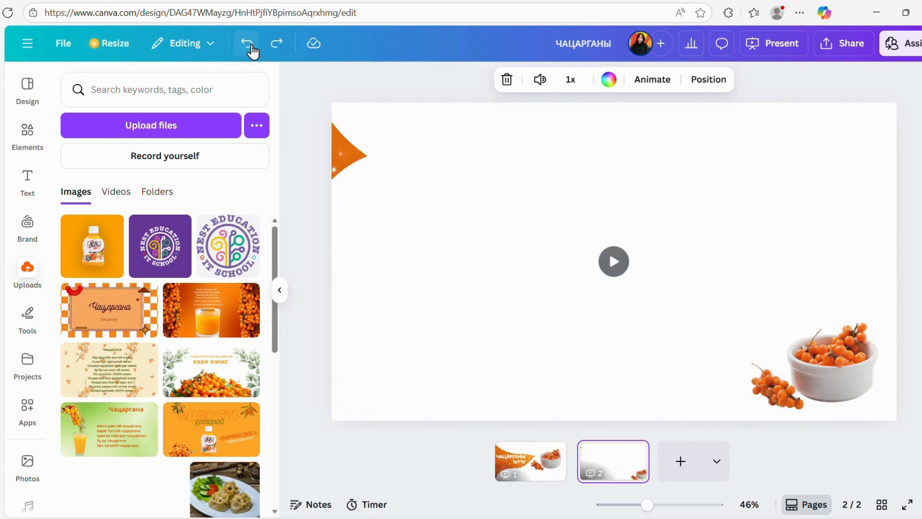
pyautogui.moveTo(483, 282); pyautogui.dragTo(483, 323)
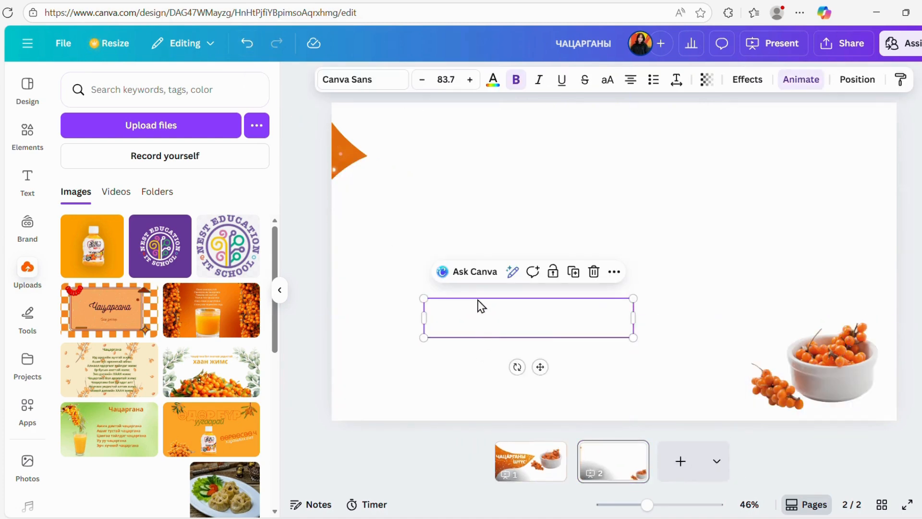
pyautogui.moveTo(418, 224); pyautogui.dragTo(432, 258)
pyautogui.click(369, 197)
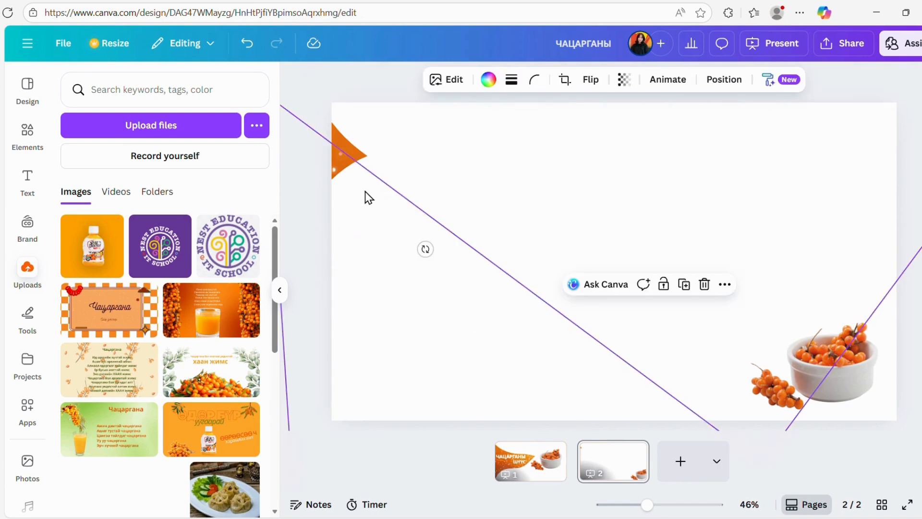
pyautogui.click(351, 223)
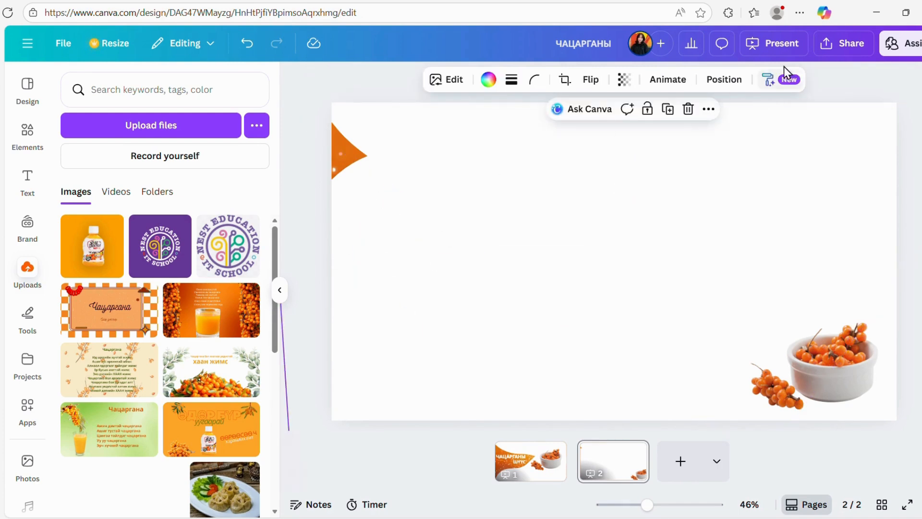
# Pick the bottommost white shape from the page's layers, then shift it upward and rotate it.
pyautogui.click(726, 80)
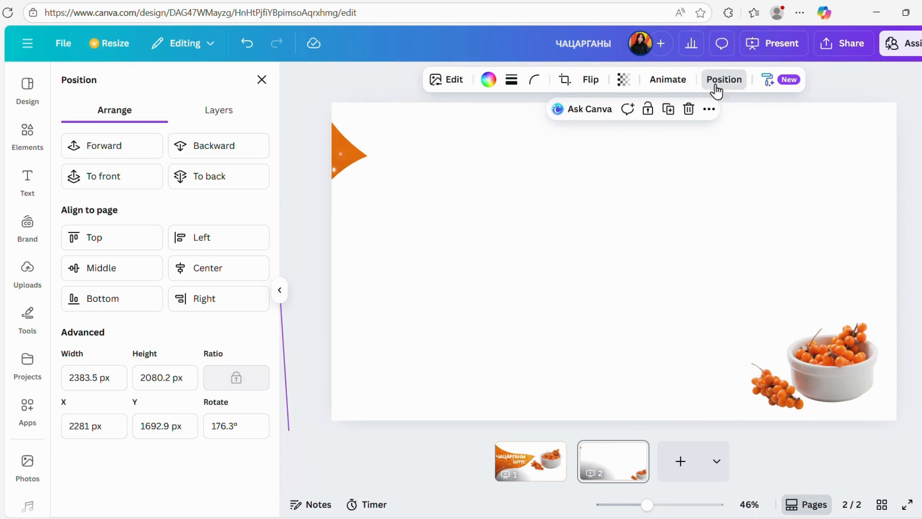
pyautogui.click(213, 112)
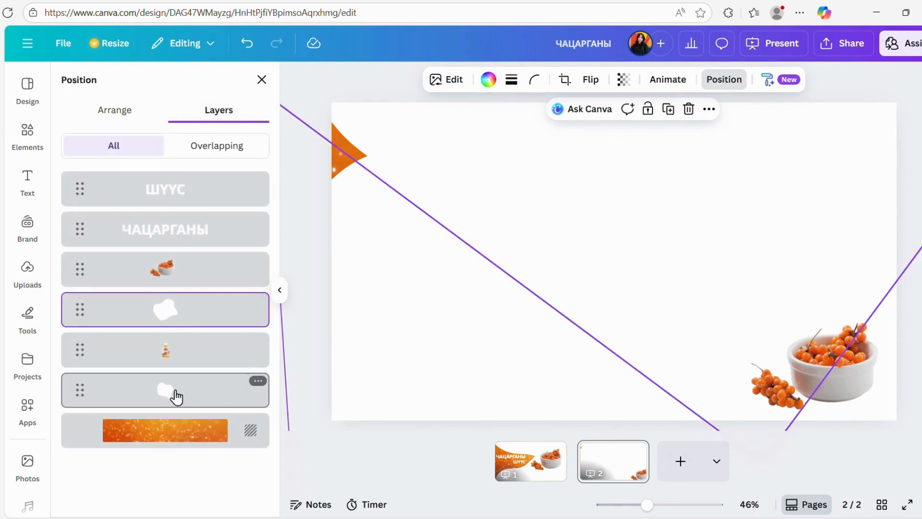
pyautogui.click(174, 395)
pyautogui.moveTo(546, 206); pyautogui.dragTo(551, 240)
pyautogui.moveTo(474, 283); pyautogui.dragTo(663, 213)
pyautogui.moveTo(609, 168); pyautogui.dragTo(567, 97)
pyautogui.moveTo(631, 157); pyautogui.dragTo(574, 104)
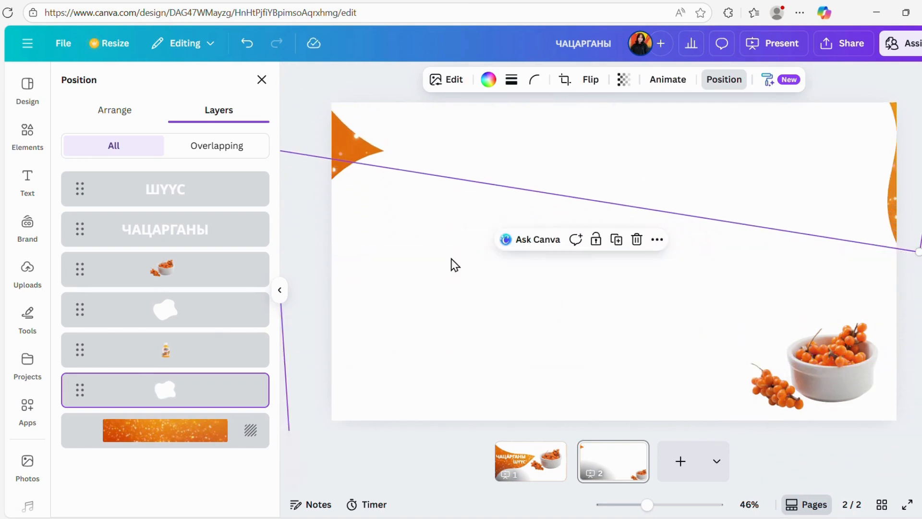
# Move the other white shape down and rotate it to uncover the orange background, and place the ШҮҮС text above ЧАЦАРГАНЫ.
pyautogui.click(195, 310)
pyautogui.click(492, 318)
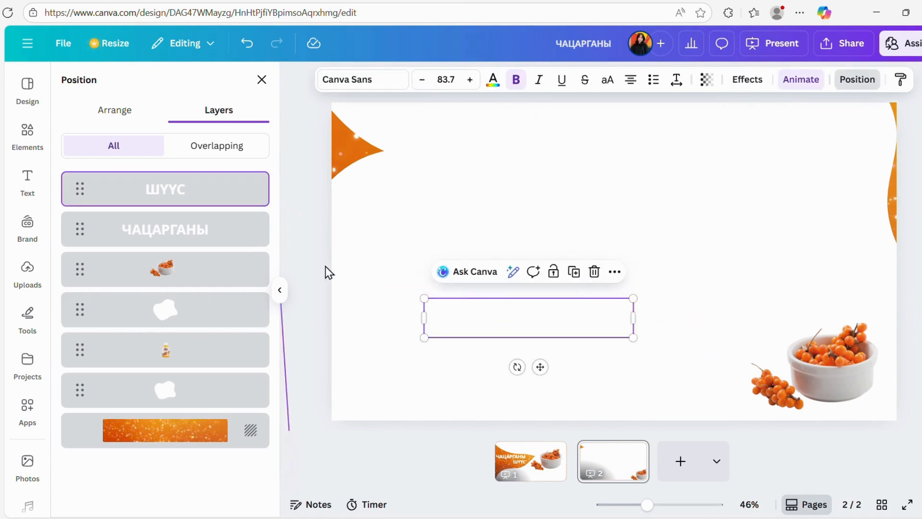
pyautogui.click(220, 305)
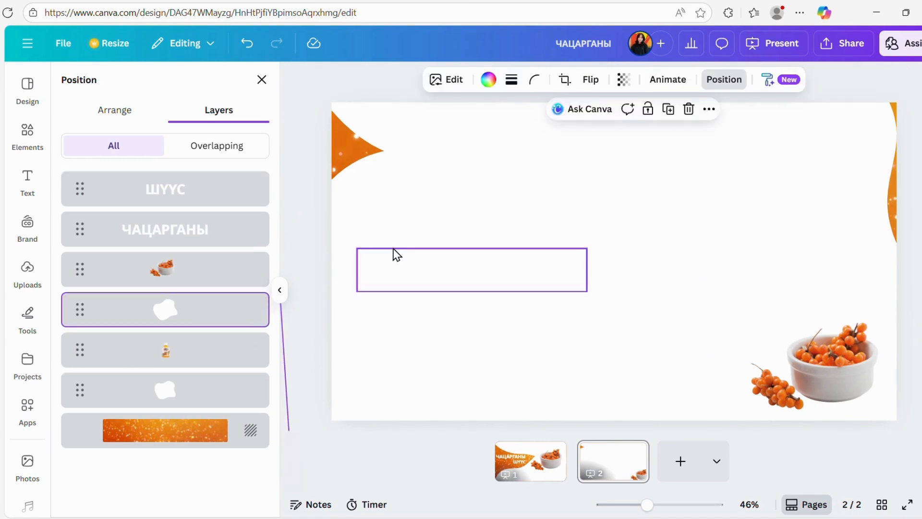
pyautogui.moveTo(329, 277); pyautogui.dragTo(452, 355)
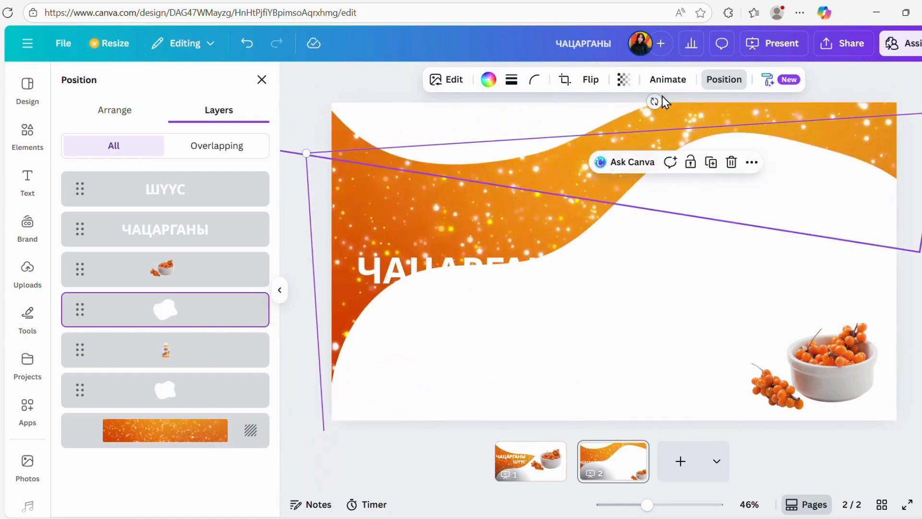
pyautogui.moveTo(704, 111); pyautogui.dragTo(759, 129)
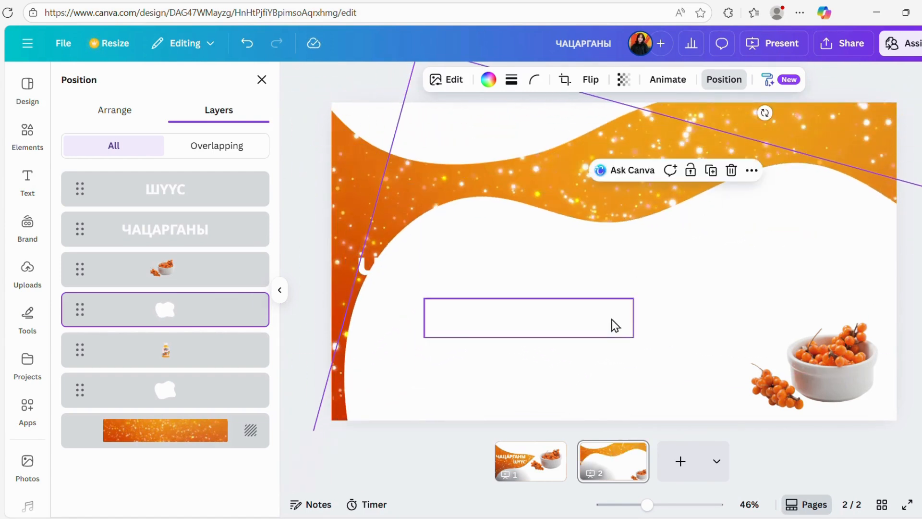
pyautogui.click(570, 401)
pyautogui.moveTo(493, 382); pyautogui.dragTo(463, 208)
# Lower the bottom white shape to expose the bottle's cap, and shift the berry bowl slightly left.
pyautogui.click(672, 274)
pyautogui.moveTo(696, 287); pyautogui.dragTo(661, 364)
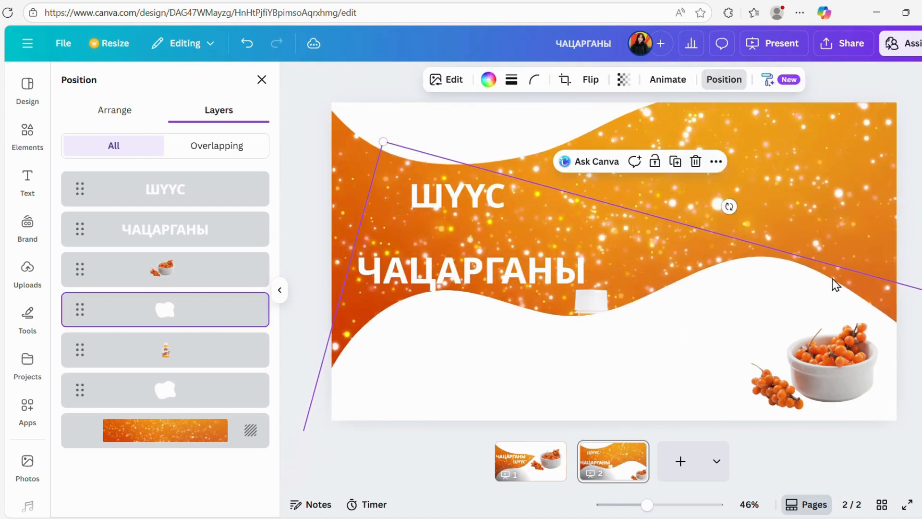
pyautogui.moveTo(696, 315); pyautogui.dragTo(711, 343)
pyautogui.click(836, 377)
pyautogui.moveTo(835, 377); pyautogui.dragTo(810, 380)
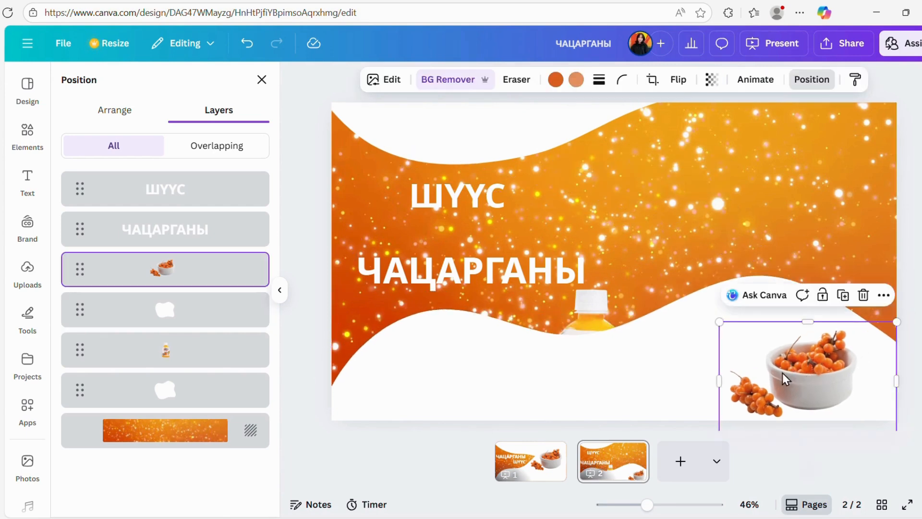
# Move the upper white shape down and rotate it so the orange background forms a wavy band across page 2.
pyautogui.click(472, 125)
pyautogui.moveTo(496, 133); pyautogui.dragTo(431, 160)
pyautogui.moveTo(524, 140); pyautogui.dragTo(544, 176)
pyautogui.moveTo(595, 153); pyautogui.dragTo(592, 156)
pyautogui.click(907, 110)
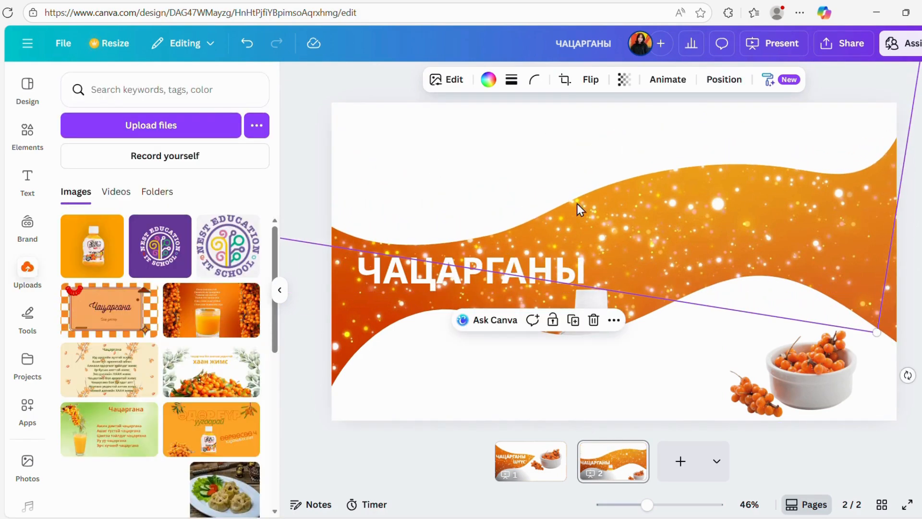
pyautogui.click(725, 81)
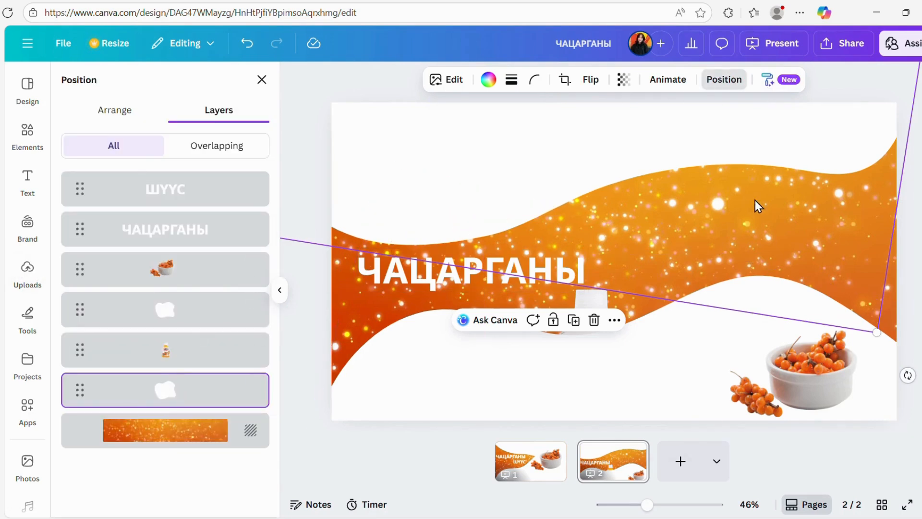
pyautogui.moveTo(908, 375); pyautogui.dragTo(886, 422)
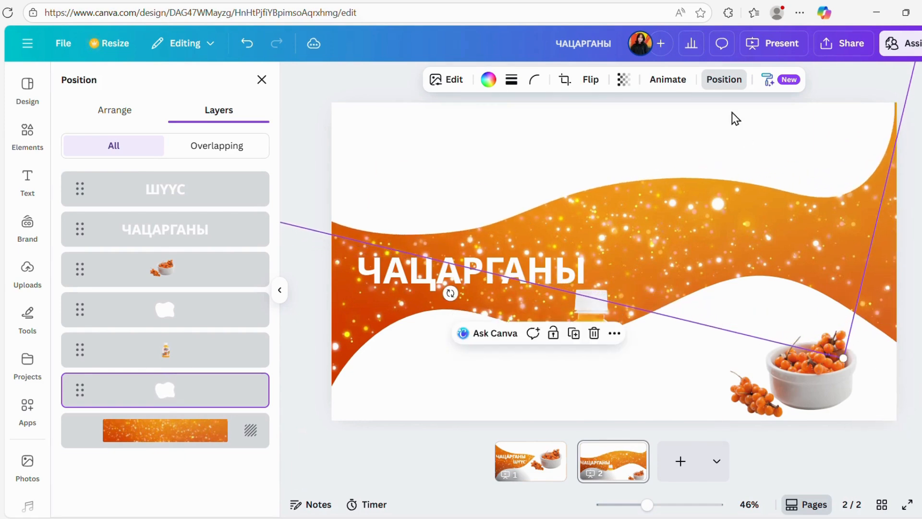
pyautogui.moveTo(756, 132); pyautogui.dragTo(774, 144)
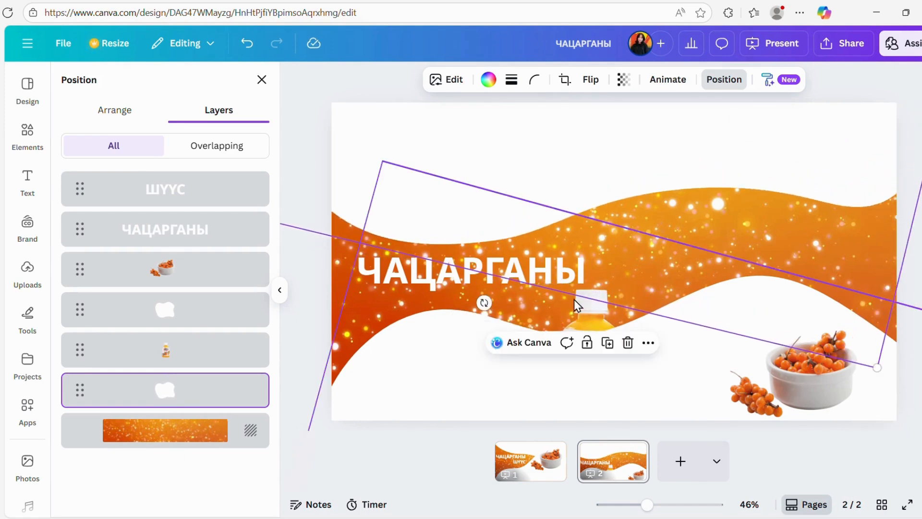
# Raise the lower white shape slightly to narrow the orange band.
pyautogui.click(431, 276)
pyautogui.doubleClick(443, 275)
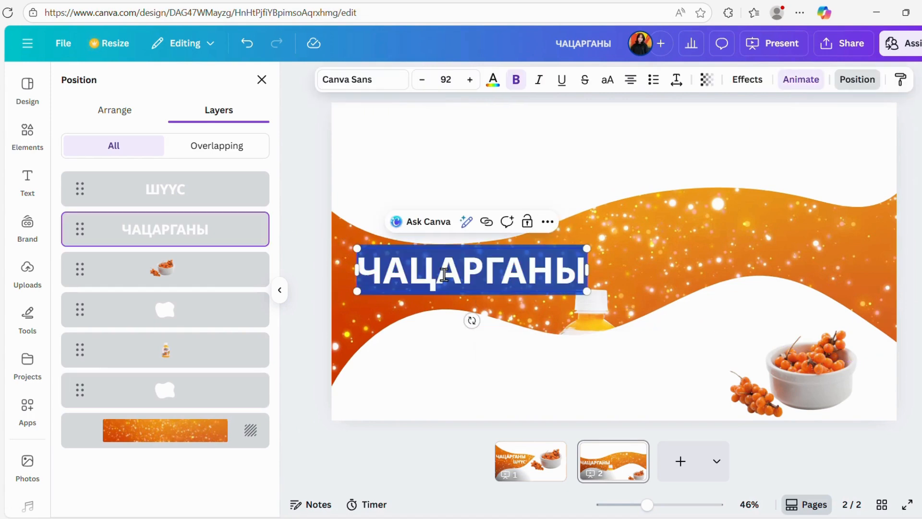
pyautogui.click(640, 247)
pyautogui.moveTo(470, 283); pyautogui.dragTo(474, 263)
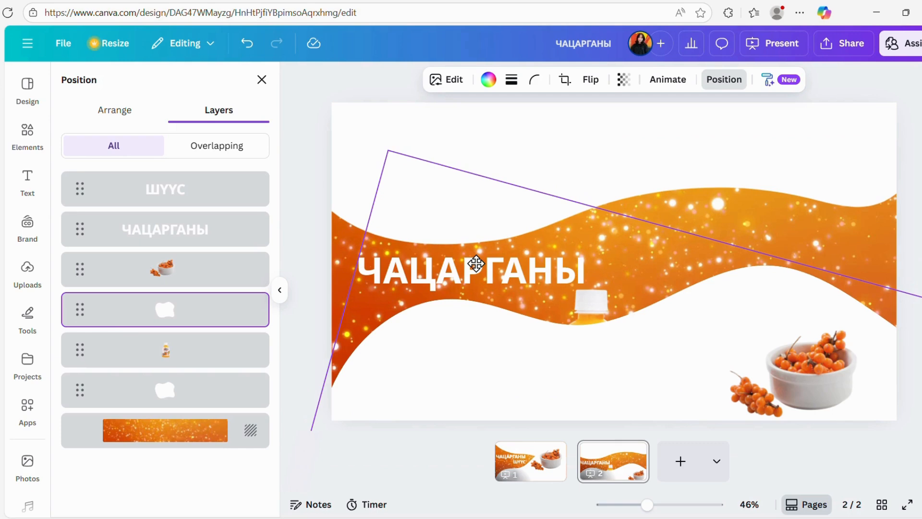
# Move the ЧАЦАРГАНЫ text into the white area above the orange band and change its colour to coral red.
pyautogui.click(171, 231)
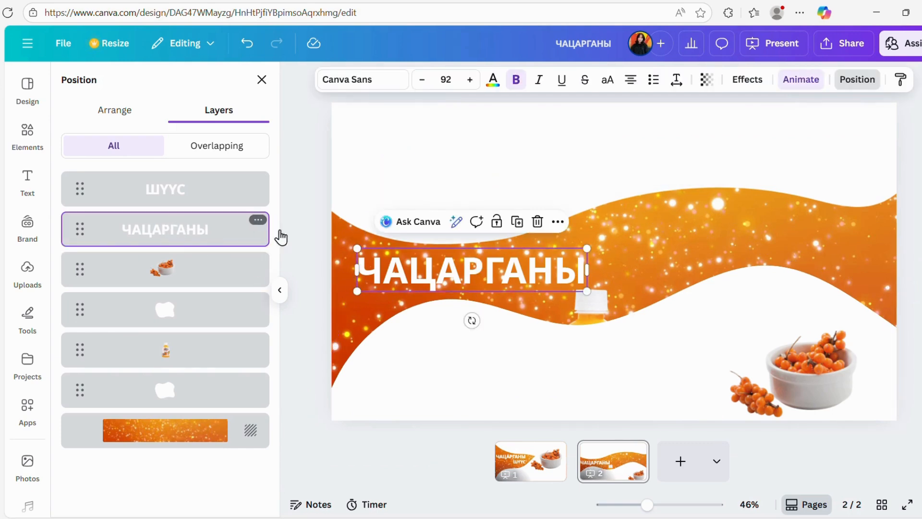
pyautogui.moveTo(422, 270); pyautogui.dragTo(418, 154)
pyautogui.doubleClick(415, 146)
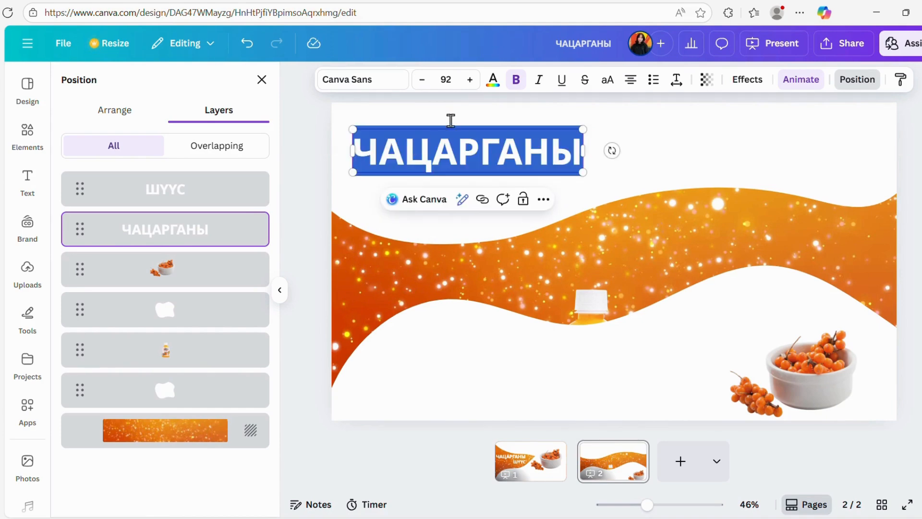
pyautogui.click(493, 83)
pyautogui.click(219, 309)
pyautogui.click(431, 270)
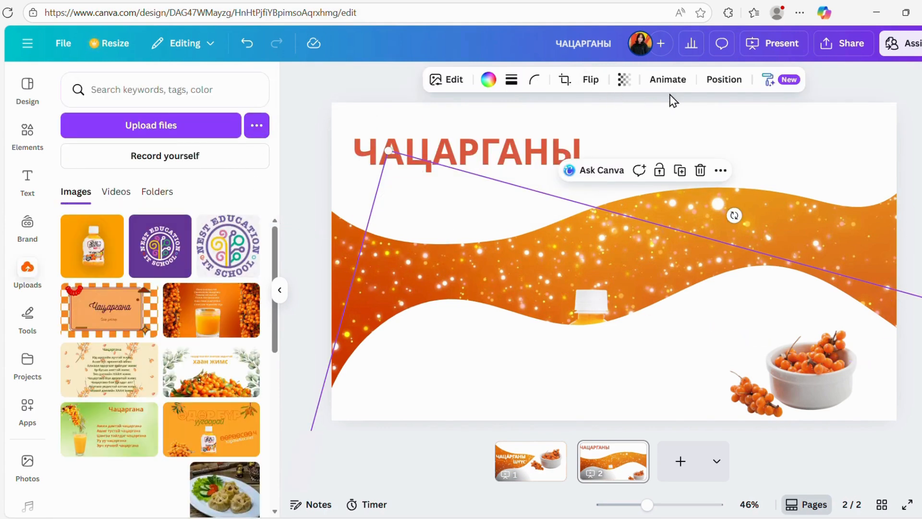
# Recolour the white ШҮҮС text on page 2 coral red and move it beneath the right part of ЧАЦАРГАНЫ.
pyautogui.click(725, 80)
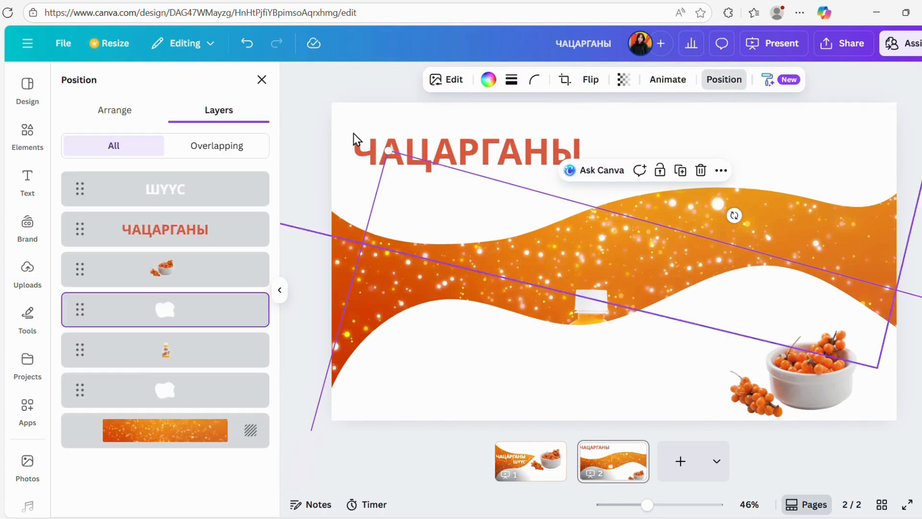
pyautogui.click(127, 113)
pyautogui.click(213, 112)
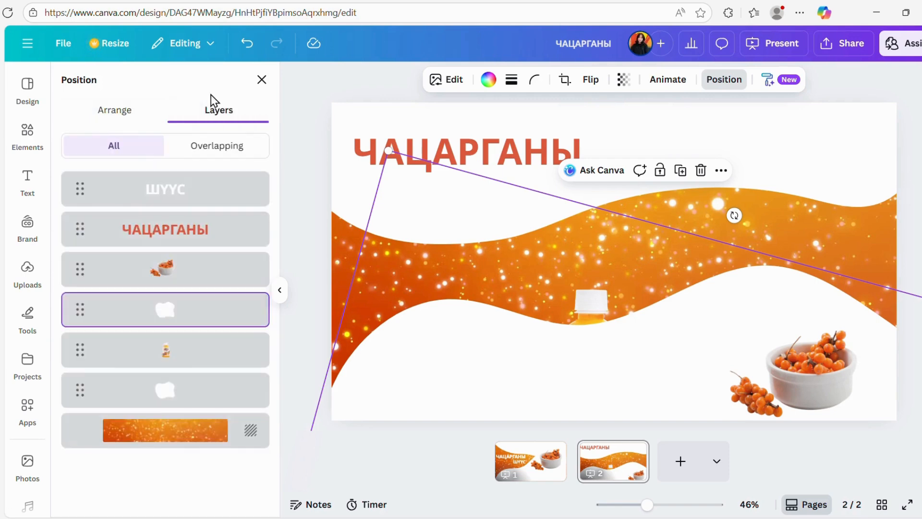
pyautogui.click(177, 193)
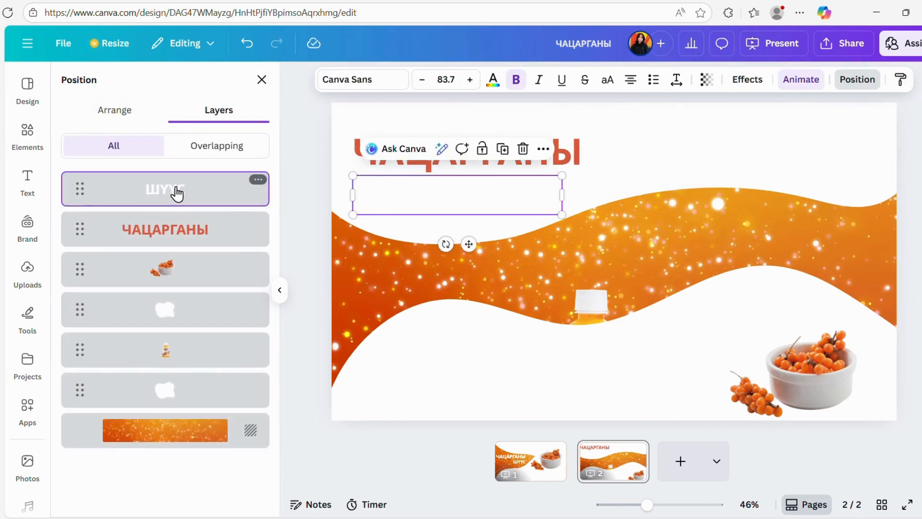
pyautogui.doubleClick(470, 197)
pyautogui.click(494, 80)
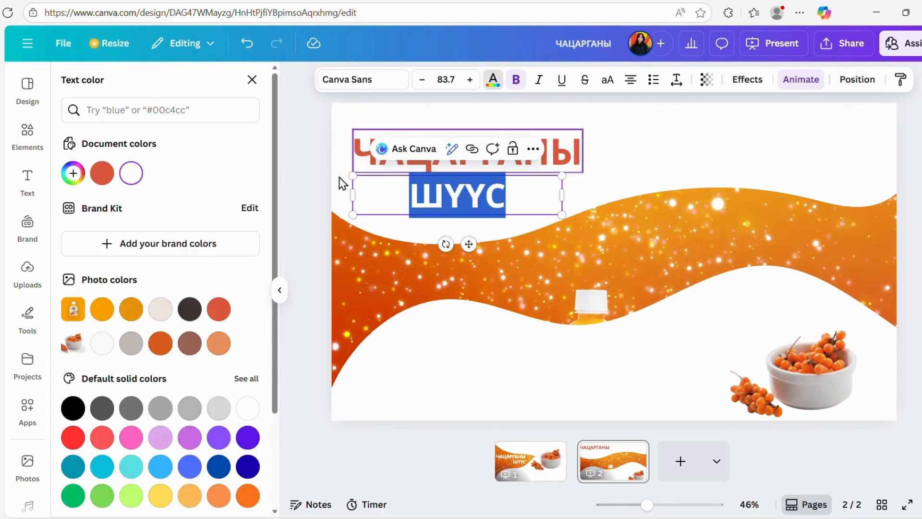
pyautogui.click(104, 175)
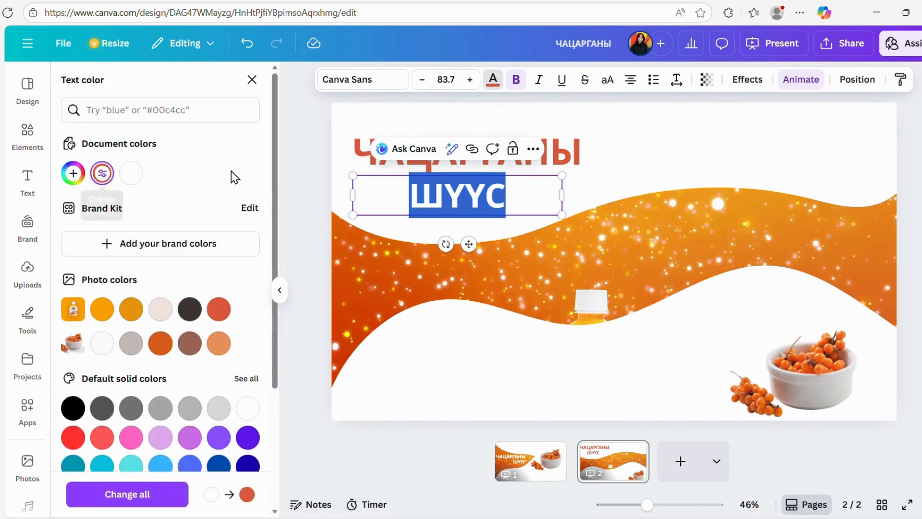
pyautogui.click(667, 163)
pyautogui.moveTo(458, 202); pyautogui.dragTo(523, 197)
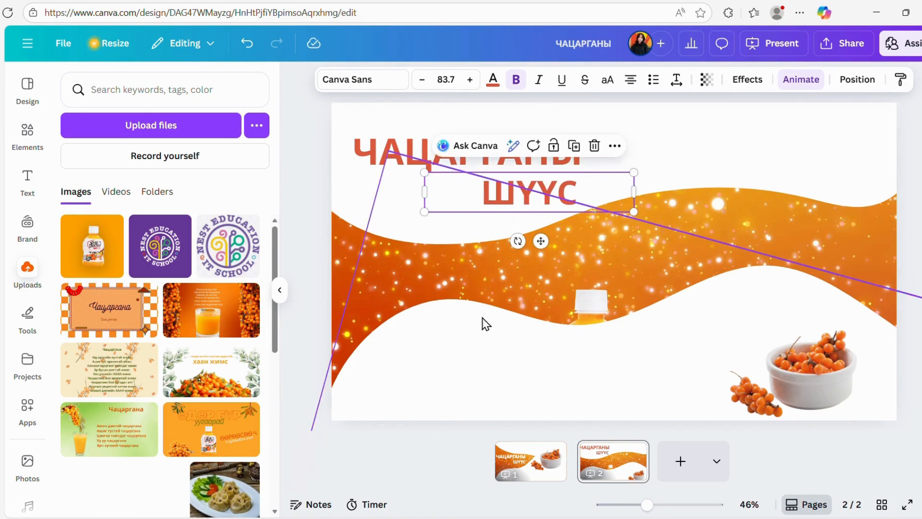
# Enlarge the juice bottle on page 2 and place it over the orange wave, with its cap near the page's upper edge.
pyautogui.click(592, 309)
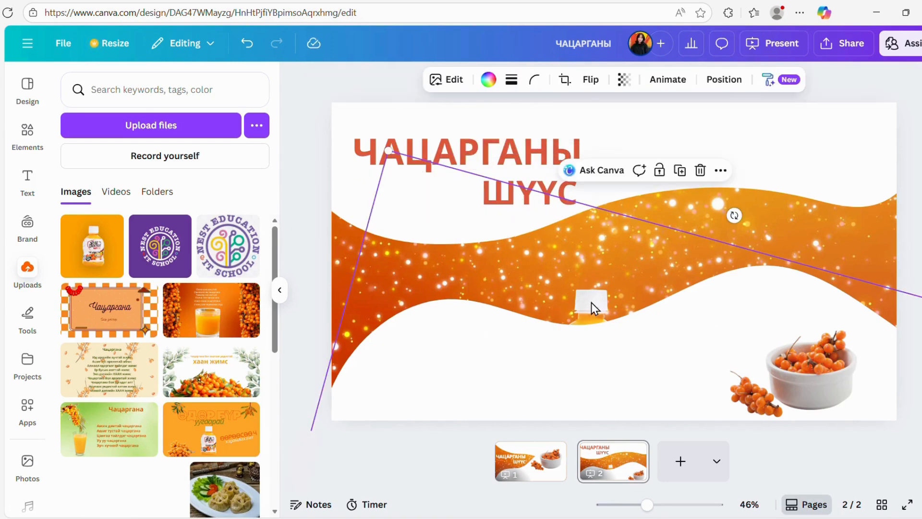
pyautogui.click(725, 80)
pyautogui.click(146, 352)
pyautogui.moveTo(568, 305); pyautogui.dragTo(598, 203)
pyautogui.moveTo(719, 150); pyautogui.dragTo(809, 62)
pyautogui.moveTo(513, 358); pyautogui.dragTo(481, 388)
pyautogui.moveTo(634, 245); pyautogui.dragTo(635, 237)
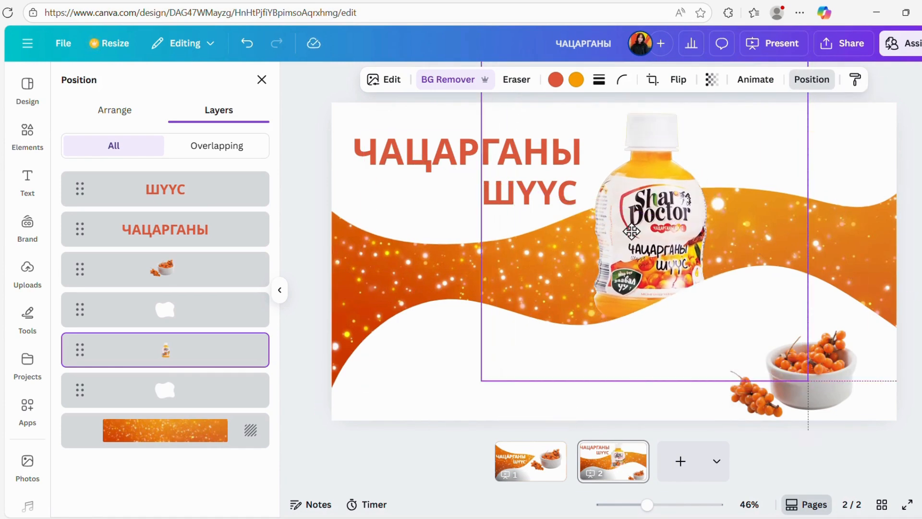
# Enlarge the berry bowl slightly and settle it in the lower right corner of page 2.
pyautogui.moveTo(707, 317); pyautogui.dragTo(691, 302)
pyautogui.click(767, 360)
pyautogui.moveTo(822, 368)
pyautogui.mouseDown()
pyautogui.moveTo(832, 383)
pyautogui.moveTo(839, 370)
pyautogui.mouseUp()
pyautogui.moveTo(695, 305); pyautogui.dragTo(711, 310)
pyautogui.moveTo(807, 377); pyautogui.dragTo(808, 377)
pyautogui.click(695, 258)
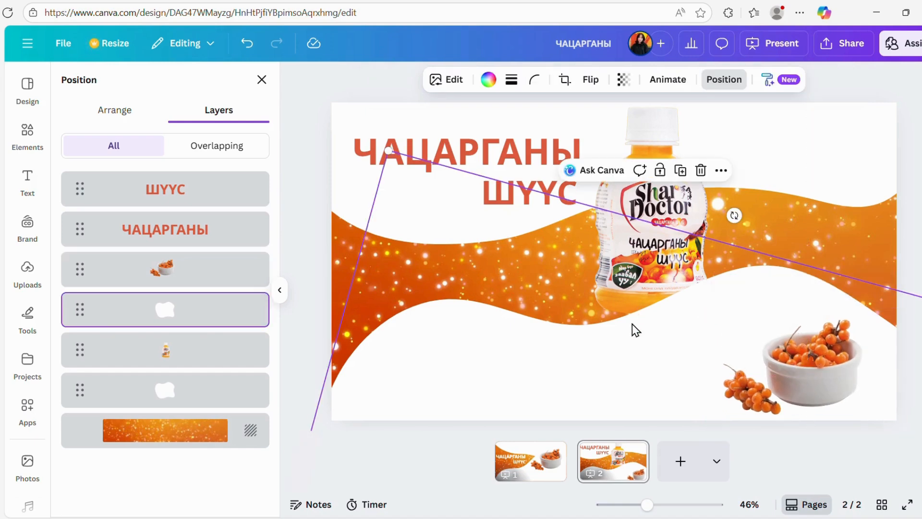
pyautogui.click(649, 262)
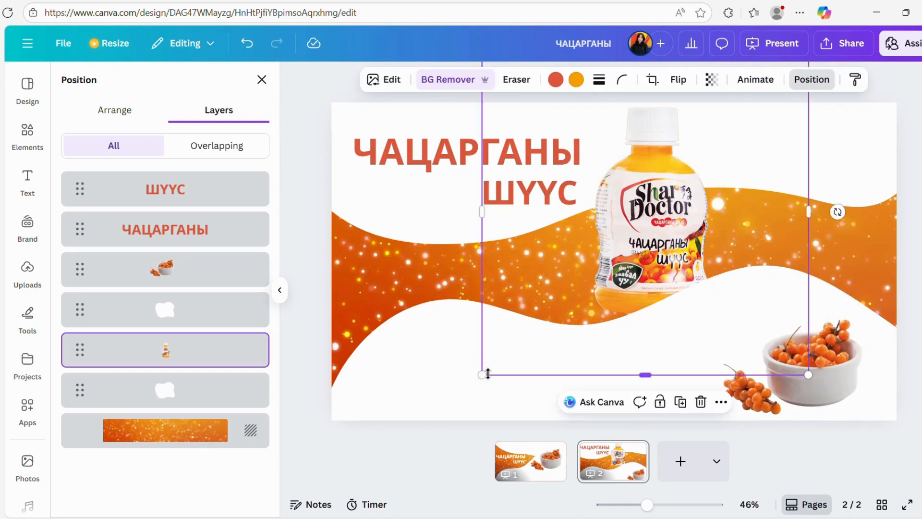
pyautogui.click(404, 397)
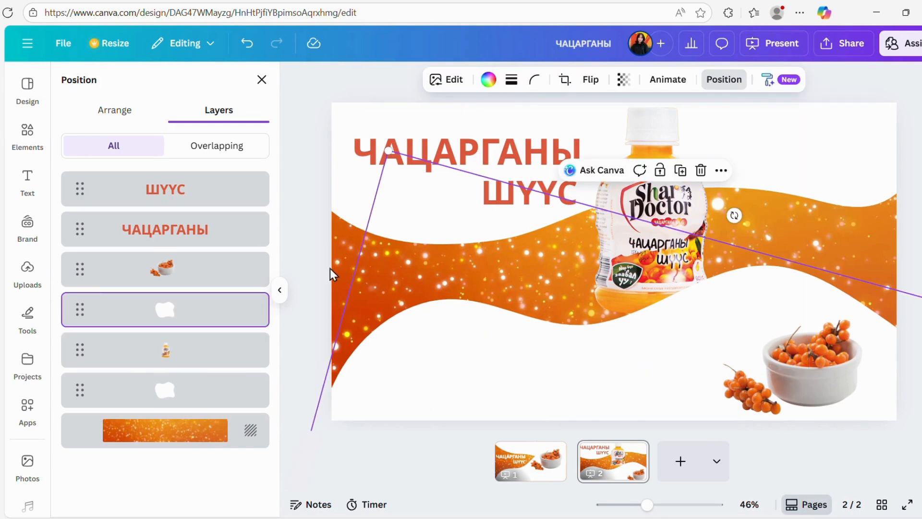
# Add a heading to page 2 that reads "ИД ШИДИЙН УНДАА".
pyautogui.click(28, 180)
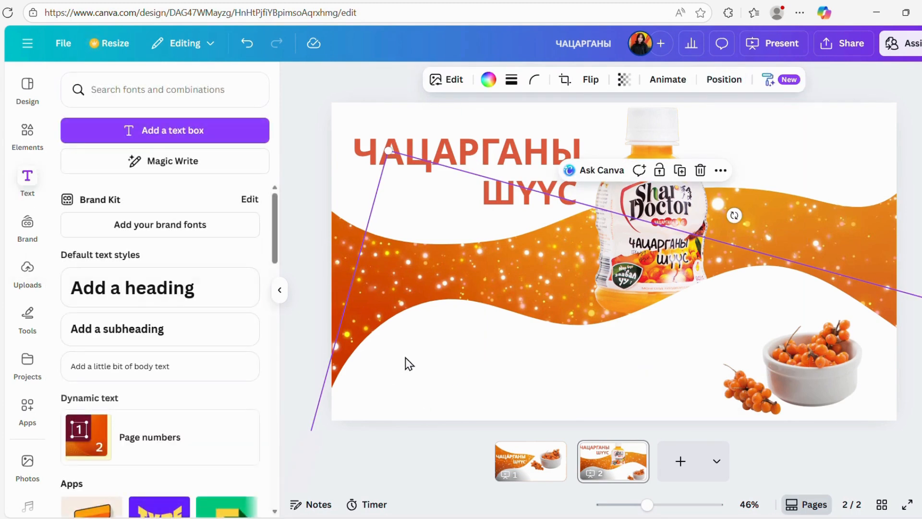
pyautogui.click(124, 290)
pyautogui.click(662, 266)
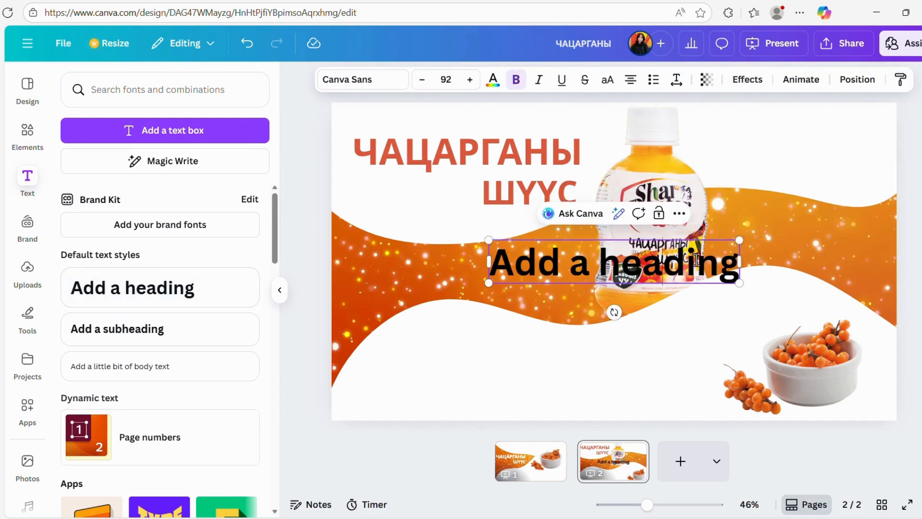
pyautogui.moveTo(730, 265); pyautogui.dragTo(499, 270)
pyautogui.write('n;')
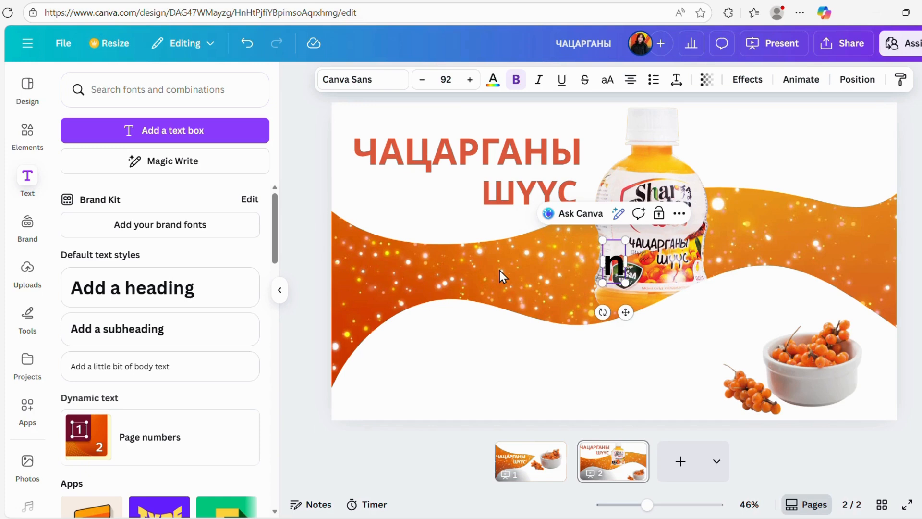
pyautogui.press('BackSpace')
pyautogui.press('BackSpace')
pyautogui.write('N;')
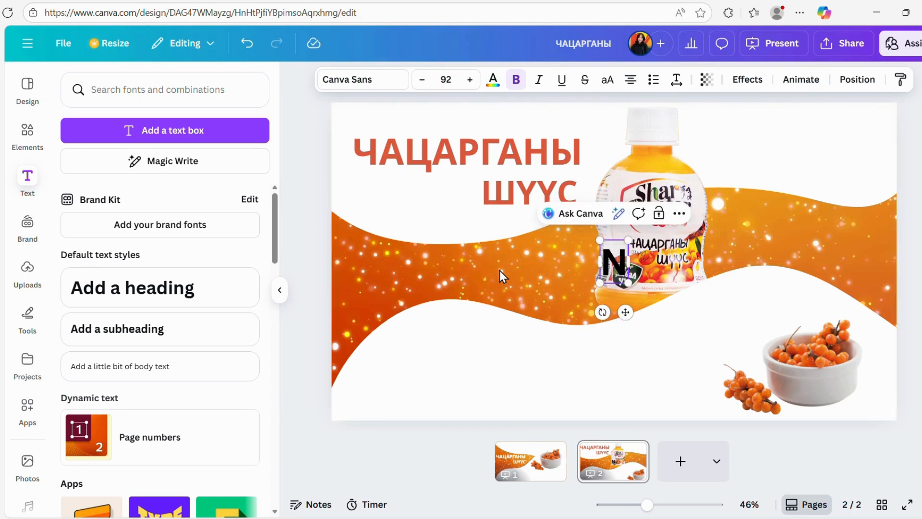
pyautogui.press('BackSpace')
pyautogui.press('BackSpace')
pyautogui.write('ИД ШИДИЙГ')
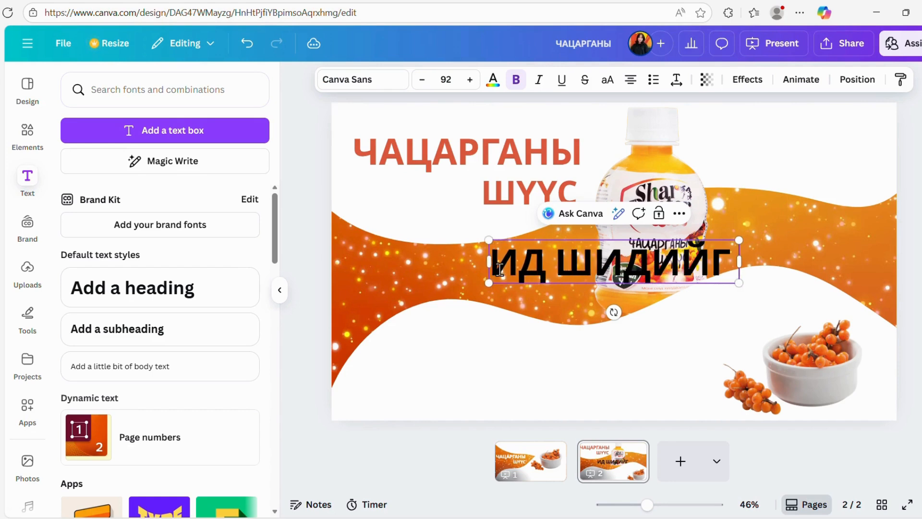
pyautogui.press('BackSpace')
pyautogui.write('Н УНДАА')
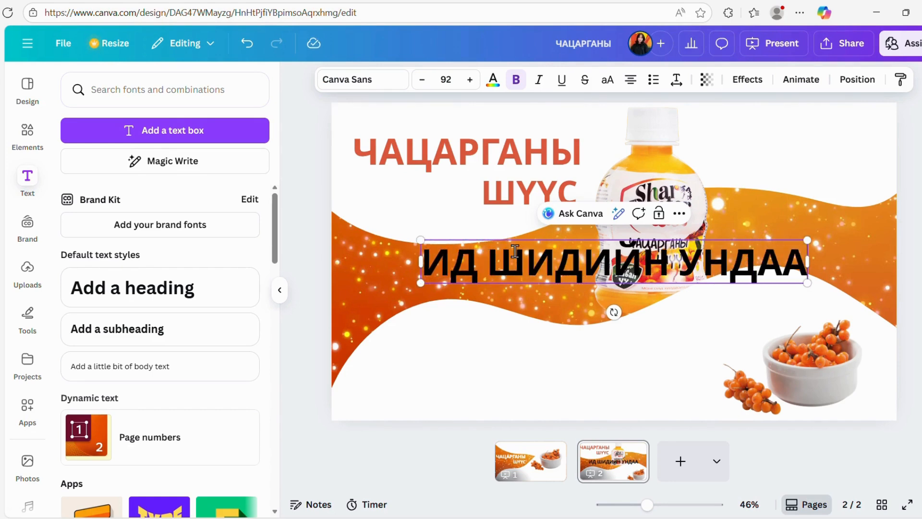
# Change the ИД ШИДИЙН УНДАА heading's text colour to the default bright red.
pyautogui.hotkey('ctrl', 'a')
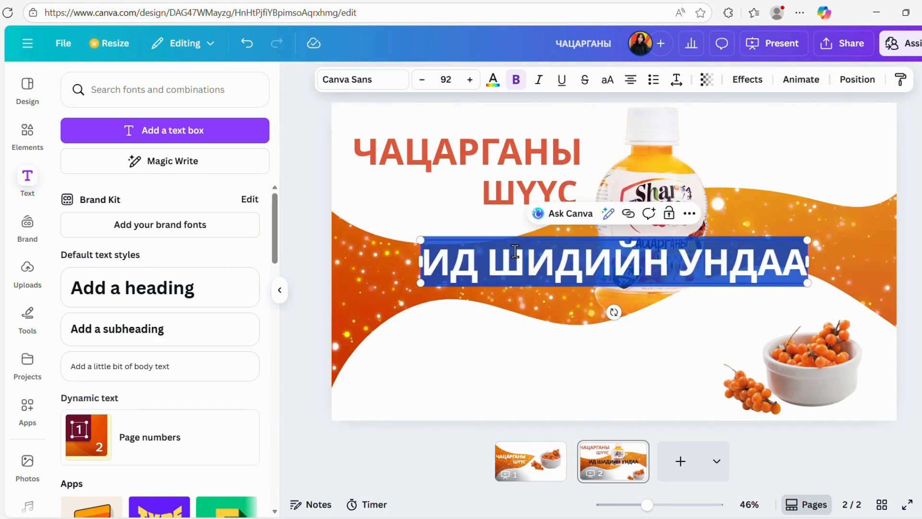
pyautogui.click(492, 83)
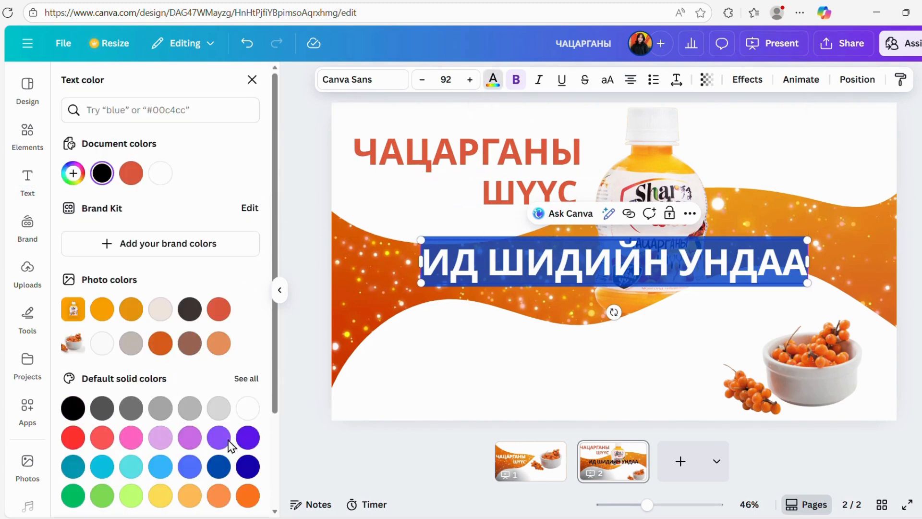
pyautogui.click(73, 437)
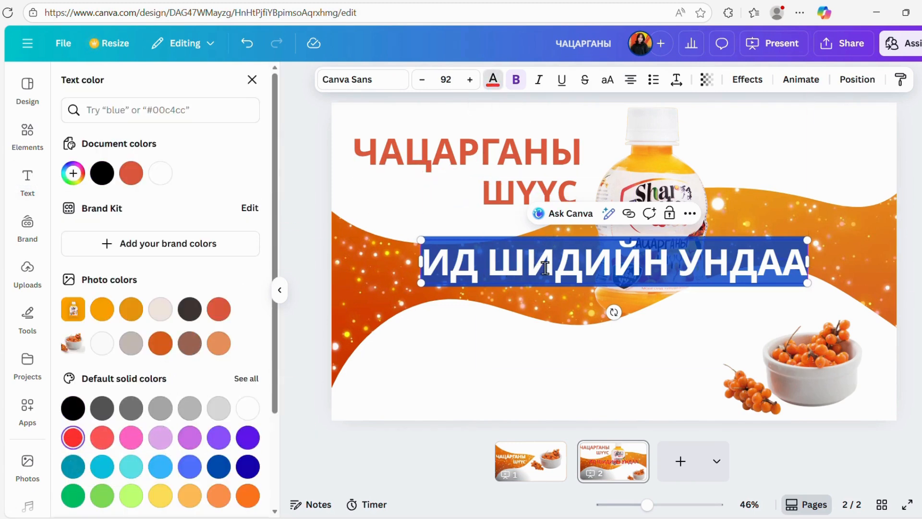
pyautogui.click(500, 385)
# Move the ИД ШИДИЙН УНДАА heading below the orange wave beside the berry bowl, and set its font size to 70.
pyautogui.click(451, 269)
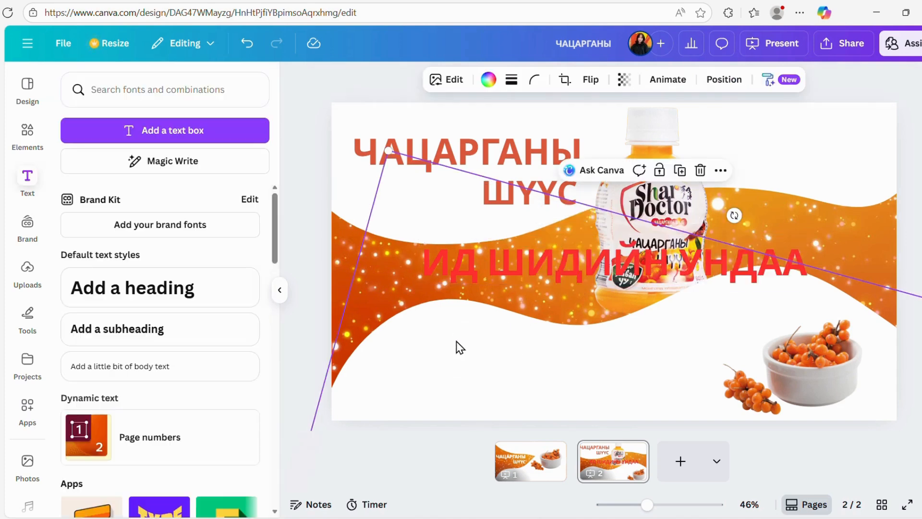
pyautogui.moveTo(451, 270); pyautogui.dragTo(404, 350)
pyautogui.doubleClick(466, 361)
pyautogui.hotkey('ctrl', 'a')
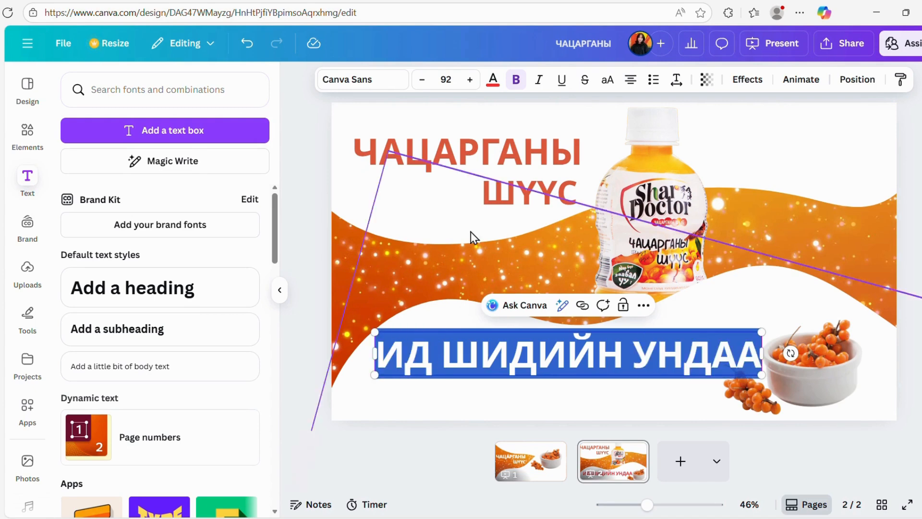
pyautogui.click(423, 80)
pyautogui.click(423, 79)
pyautogui.click(423, 80)
pyautogui.click(423, 80)
pyautogui.click(422, 80)
pyautogui.click(423, 79)
pyautogui.click(423, 80)
pyautogui.click(422, 80)
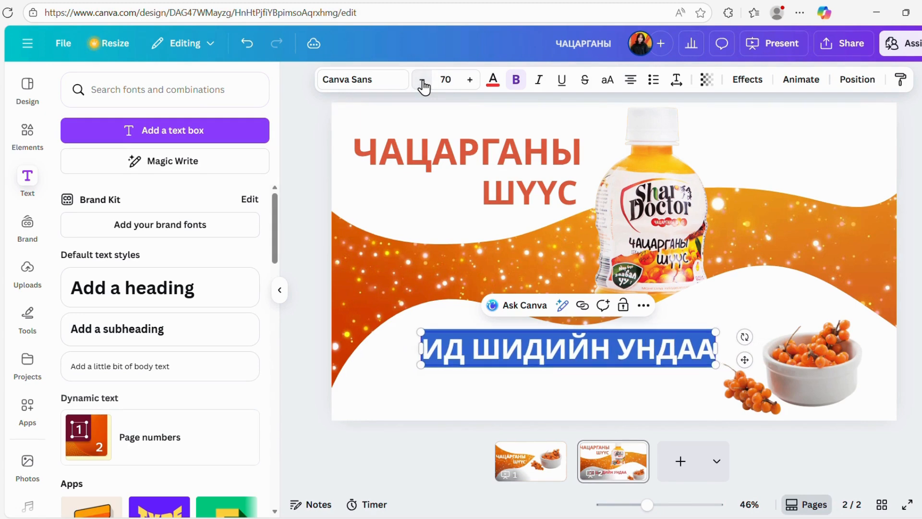
pyautogui.click(545, 401)
pyautogui.moveTo(525, 360); pyautogui.dragTo(519, 364)
pyautogui.moveTo(507, 373); pyautogui.dragTo(497, 373)
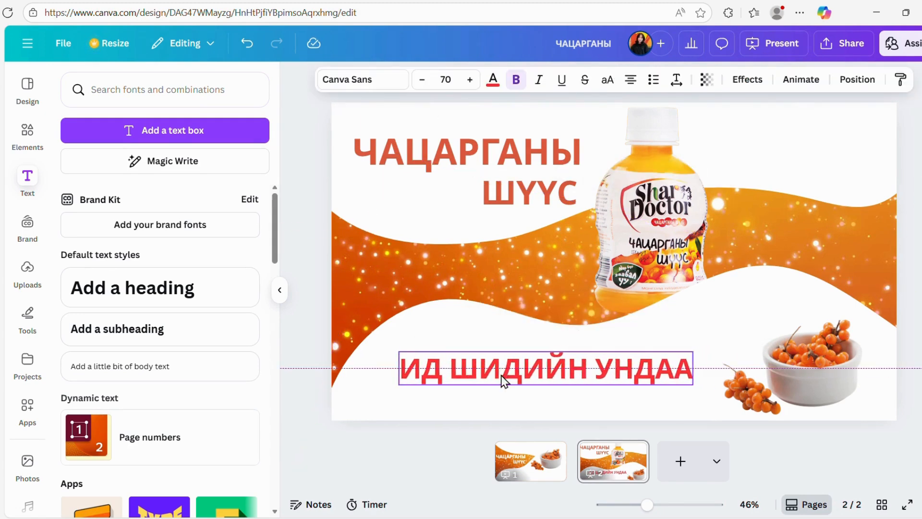
# Apply the Skate text animation to the ИД ШИДИЙН УНДАА heading.
pyautogui.click(802, 81)
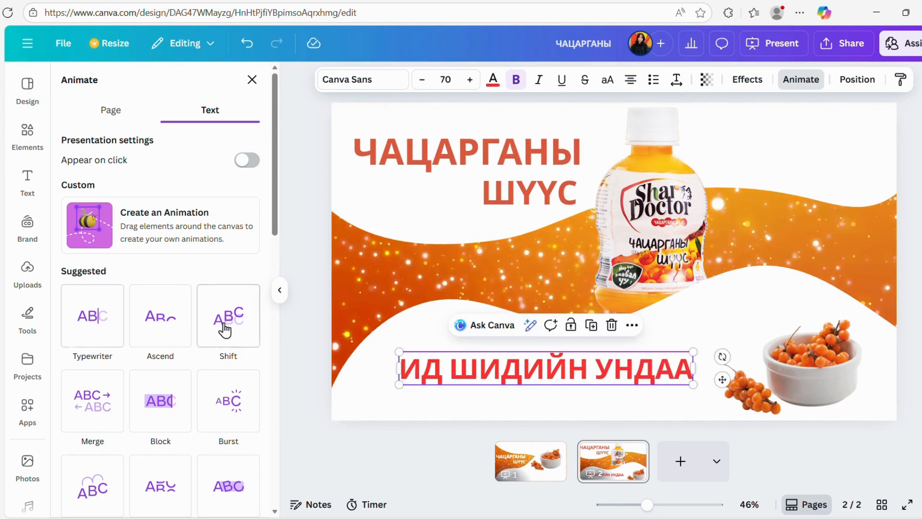
pyautogui.scroll(-4, 196, 456)
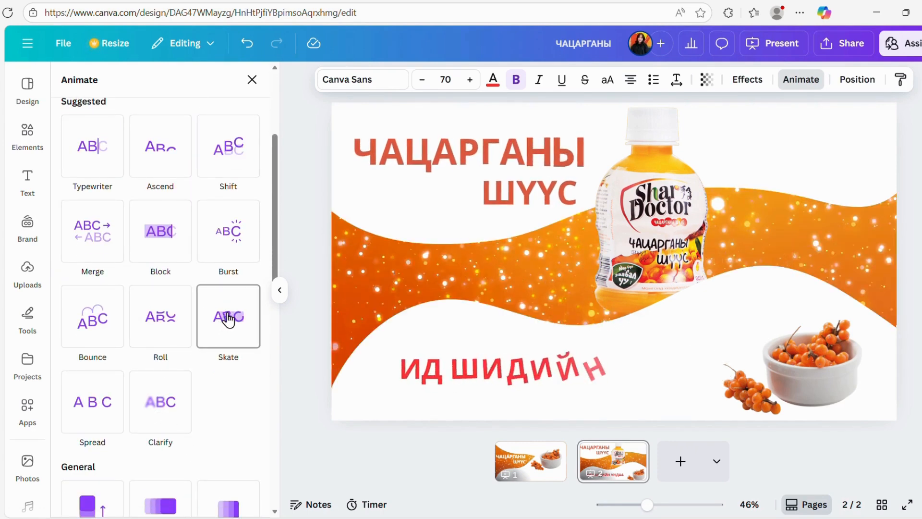
pyautogui.click(228, 319)
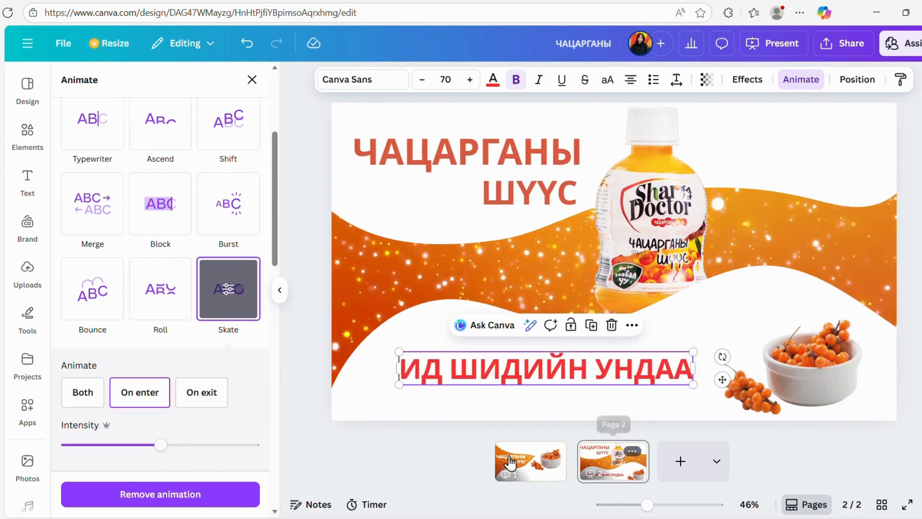
# Add a Match & Move transition between page 1 and page 2.
pyautogui.click(528, 464)
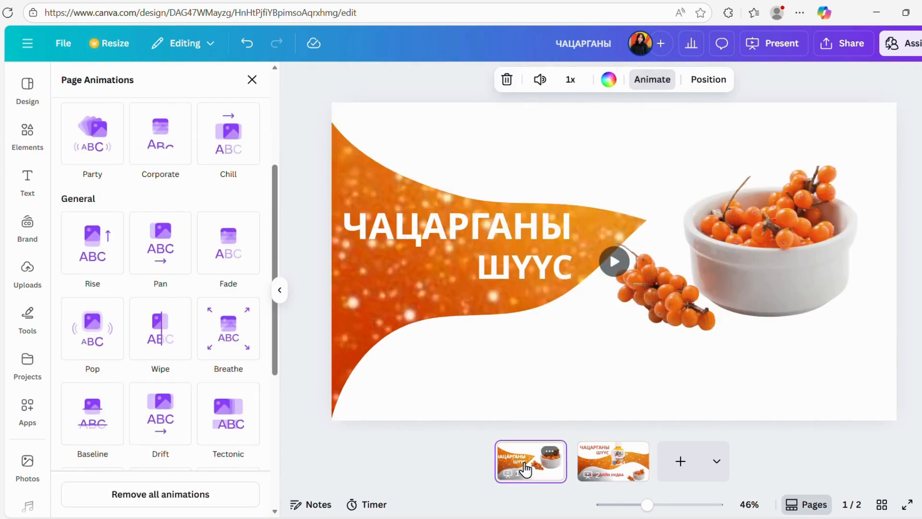
pyautogui.click(631, 470)
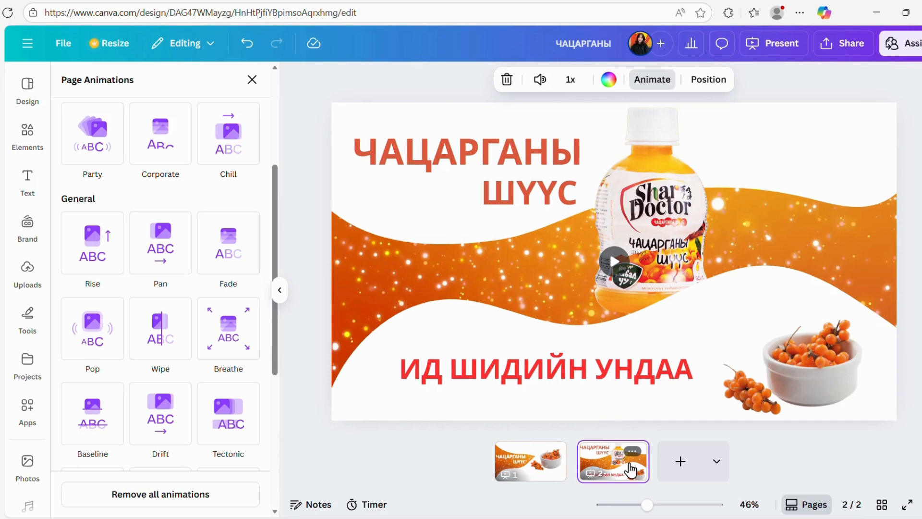
pyautogui.moveTo(572, 476)
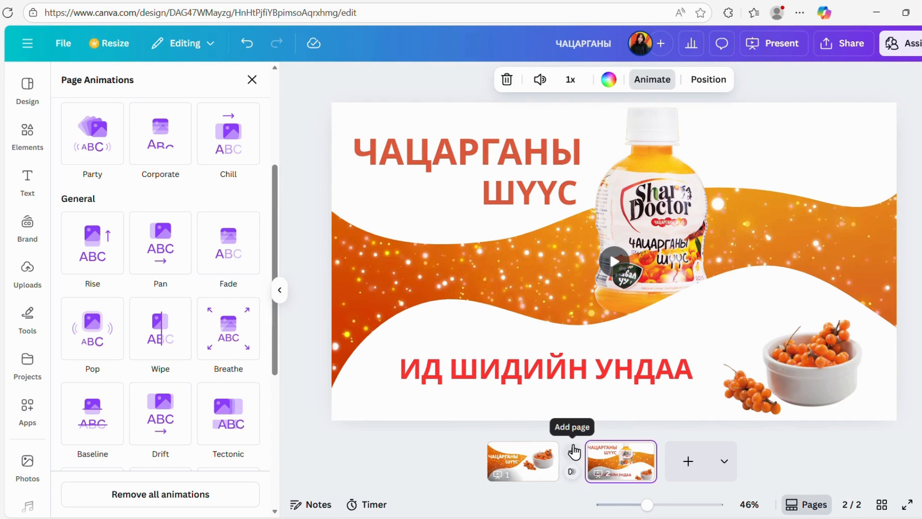
pyautogui.click(572, 473)
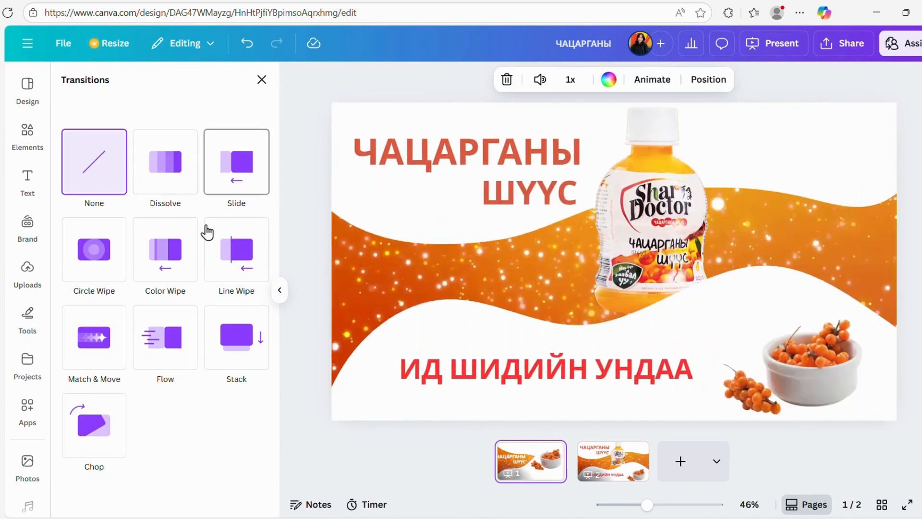
pyautogui.click(93, 361)
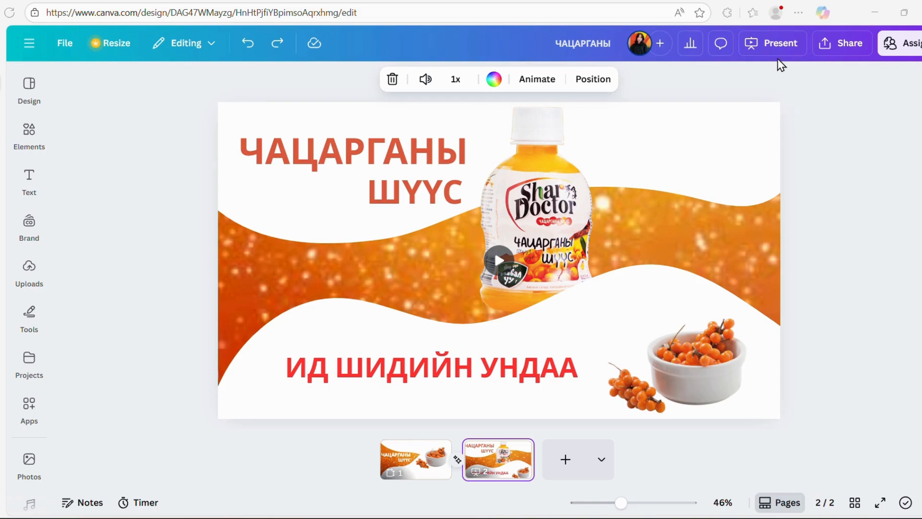
# Present the design in full screen with Autoplay to preview the animated transition.
pyautogui.click(775, 42)
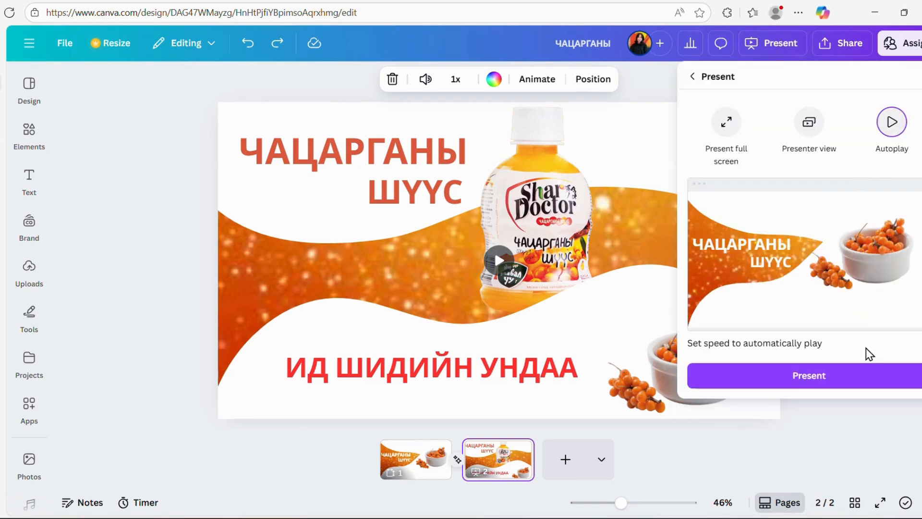
pyautogui.click(834, 378)
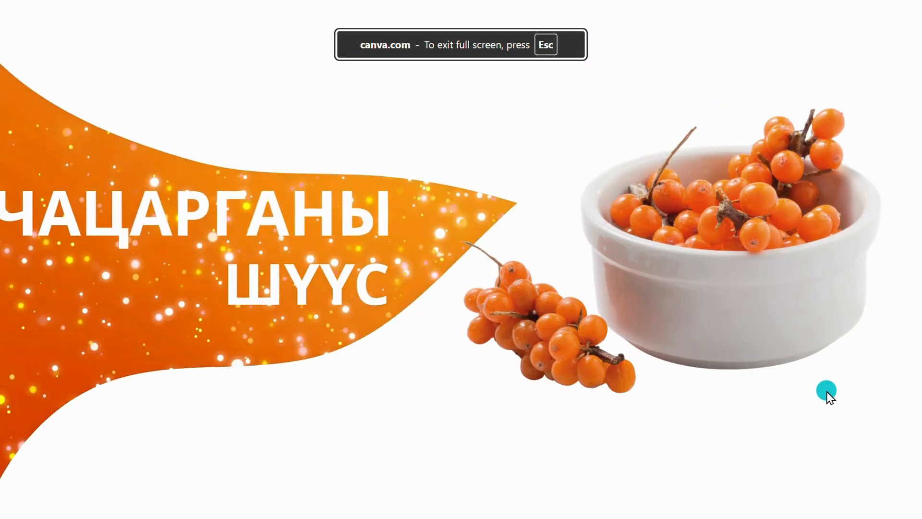